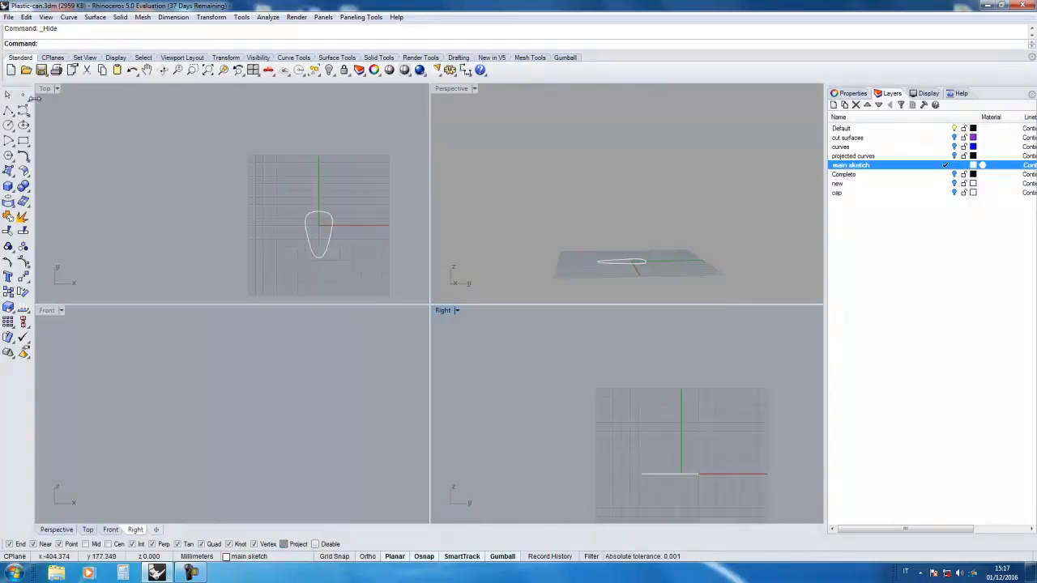
Delete the closed outline in the Top view and redraw its right half as a control-point curve with both ends on the vertical axis
scroll(491, 340, "up", 5)
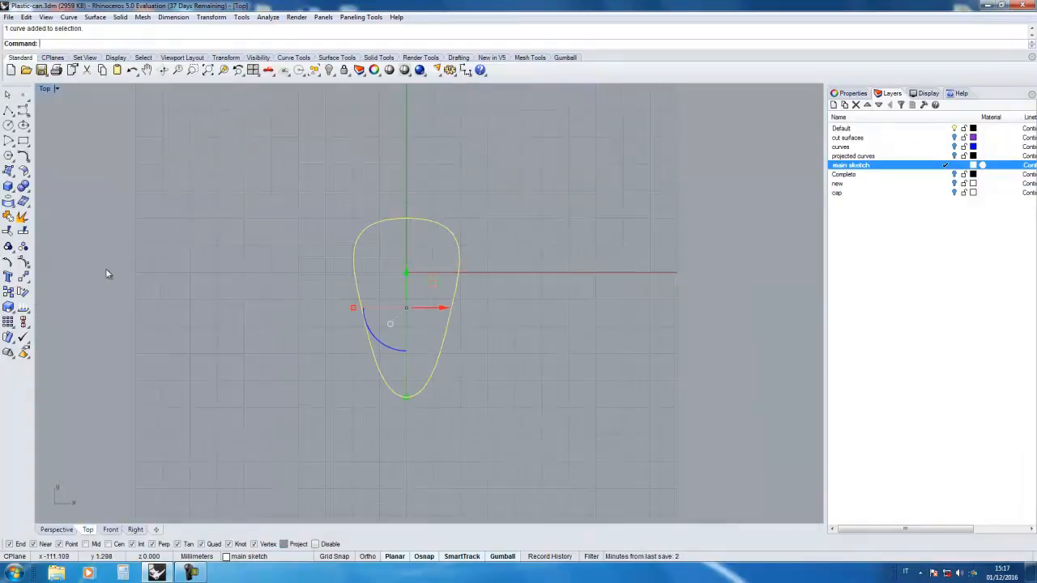
left_click(396, 221)
key("Delete")
key("F10")
left_click(456, 283)
key("Return")
left_click(12, 115)
left_click(8, 111)
left_click(407, 218)
left_click(472, 218)
left_click(431, 396)
left_click(406, 397)
right_click(406, 399)
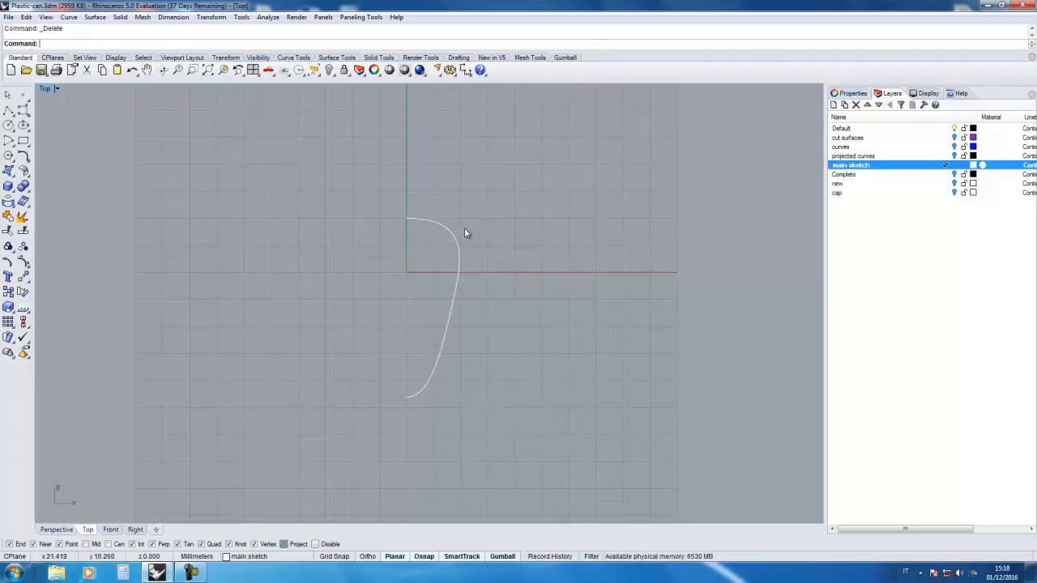
Mirror the half outline across the vertical axis to complete the base profile
type("Mirror")
key("Return")
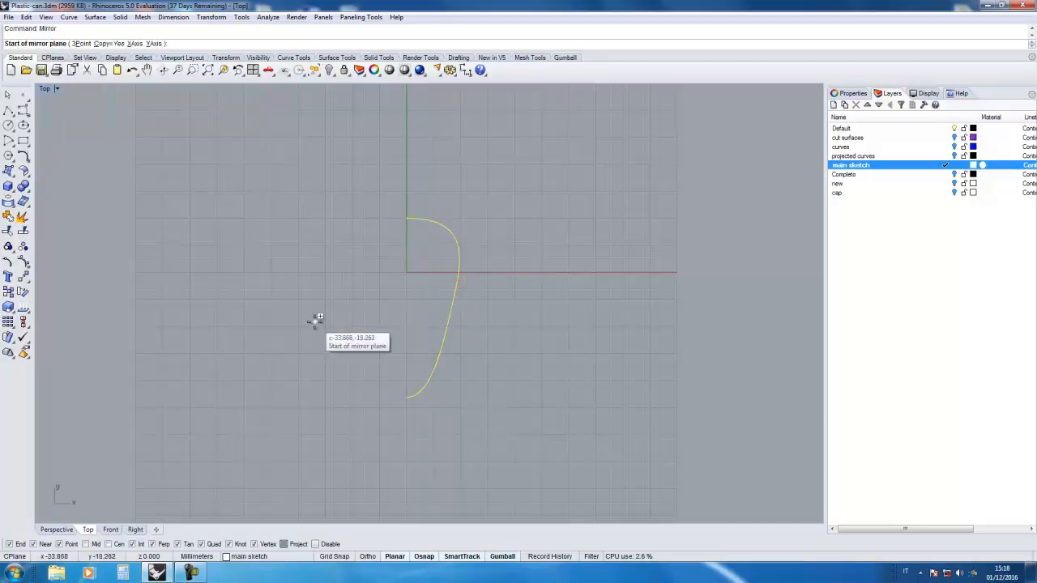
left_click(406, 219)
left_click(405, 311)
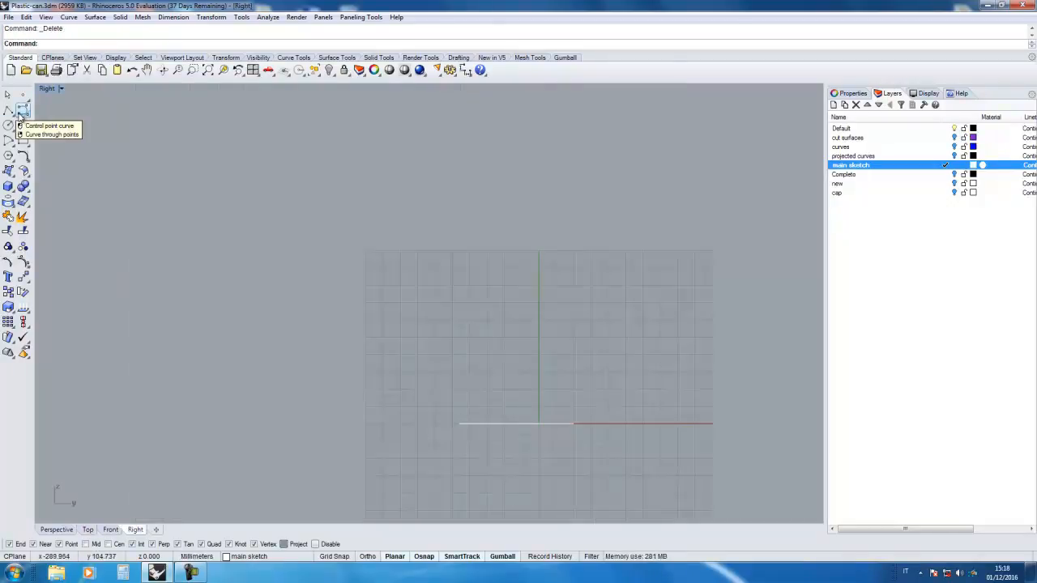
In the Right view, draw a control-point curve from the base's right end, bulging outward and rising to about 98 mm
left_click(21, 113)
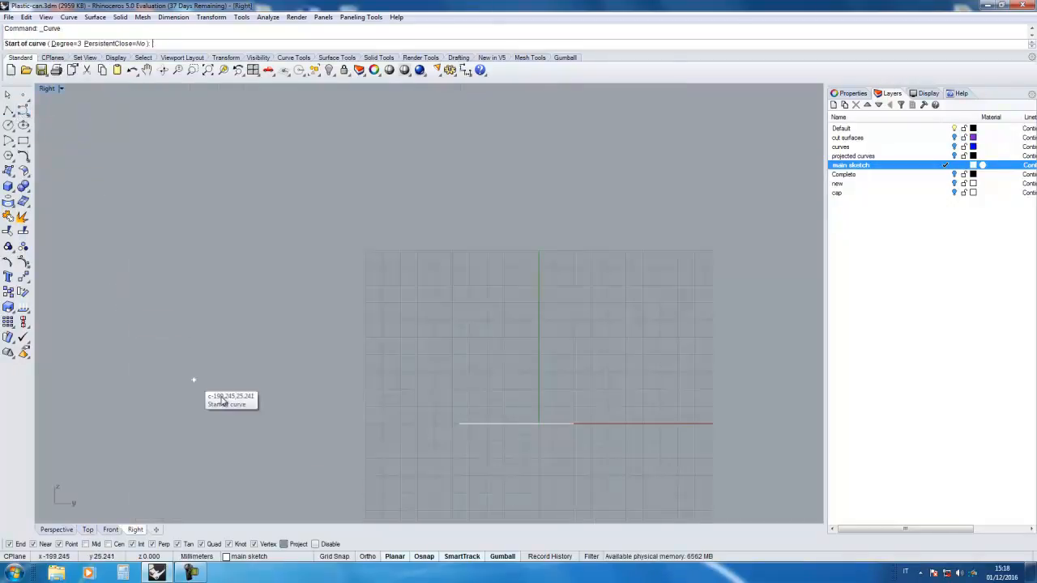
left_click(574, 423)
left_click(573, 296)
scroll(613, 304, "up", 4)
left_click(541, 278)
left_click(512, 226)
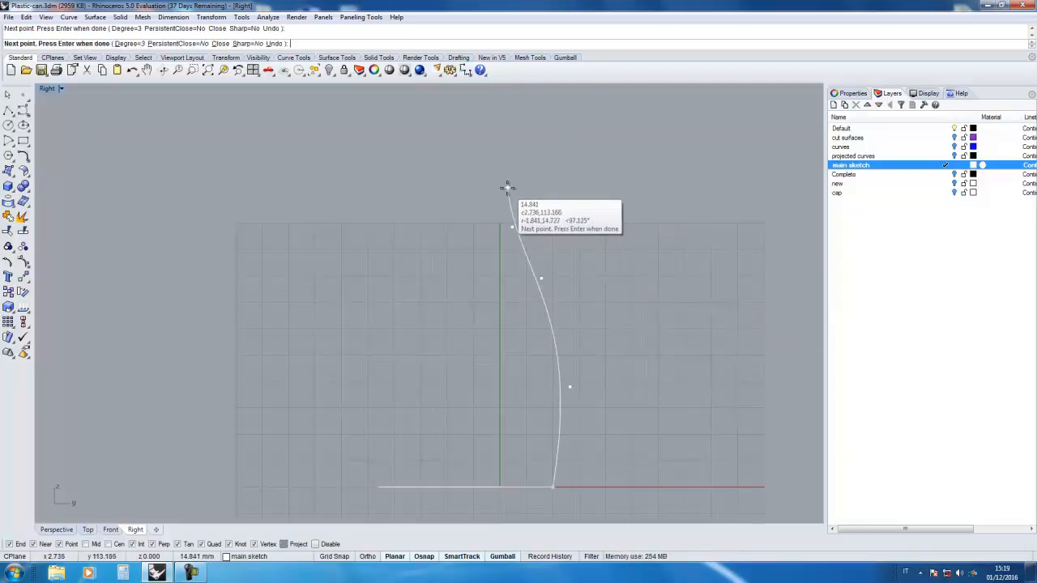
right_click(512, 189)
Draw a second bulging control-point curve from the base's left end up to about the same height as the first
right_click(388, 376)
left_click(379, 487)
left_click(367, 379)
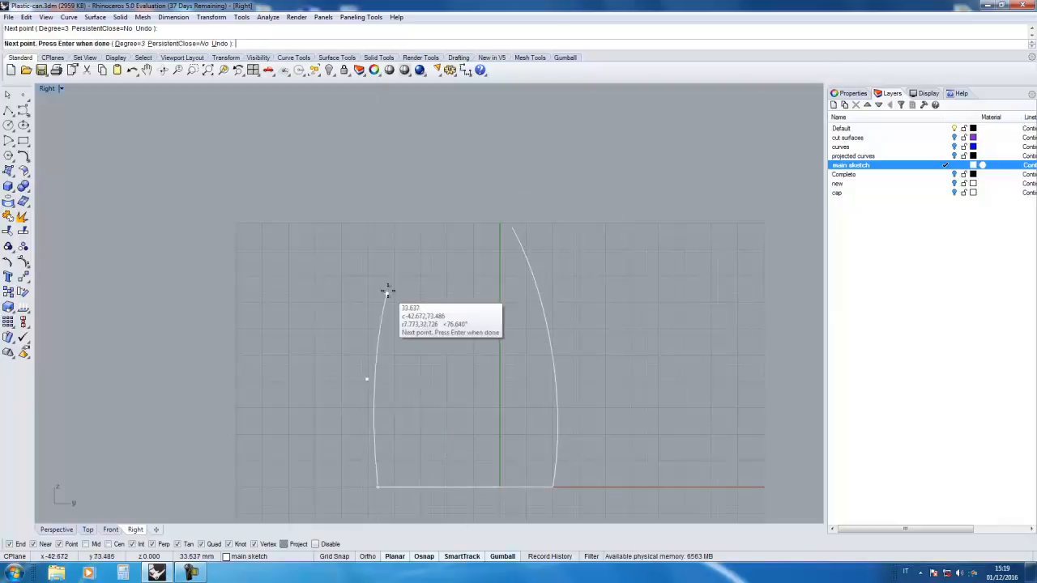
left_click(388, 286)
left_click(413, 223)
right_click(413, 224)
Raise the right side curve's top control point and draw a sloping arched curve crossing both side curves near their tops
left_click(516, 243)
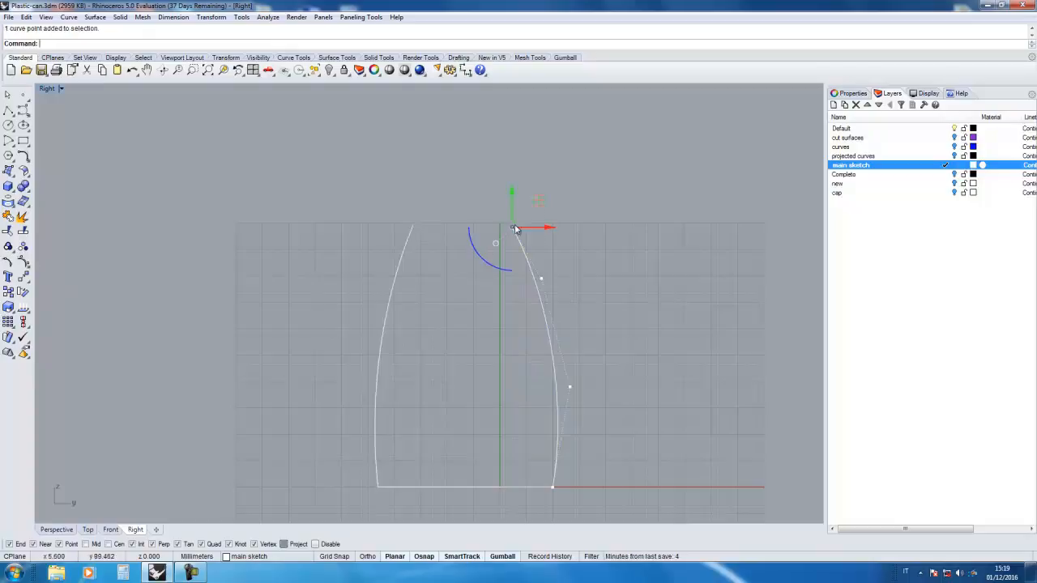
left_click_drag(511, 192, 581, 255)
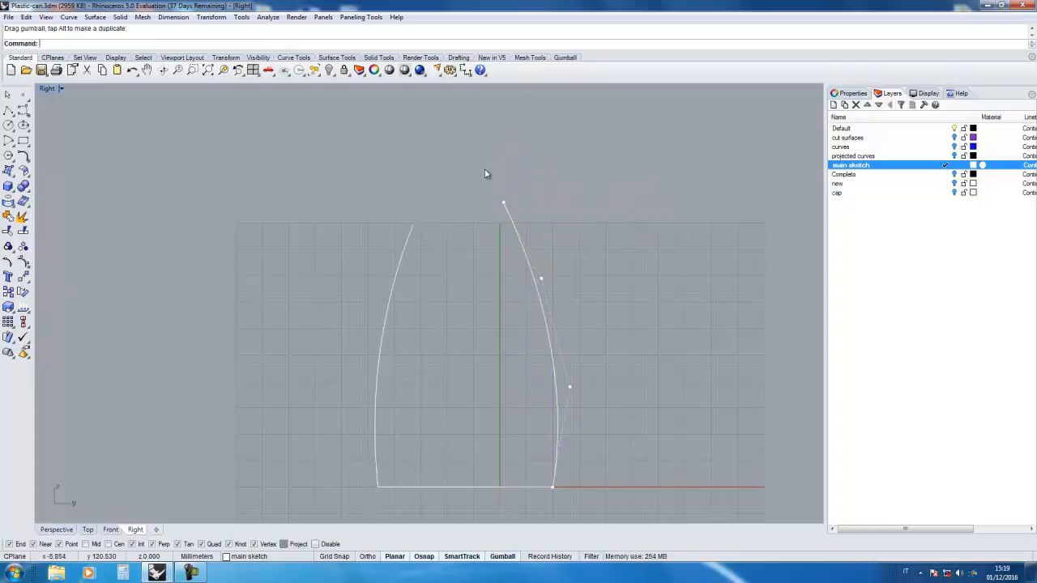
left_click(22, 126)
left_click(585, 215)
left_click(478, 216)
left_click(348, 254)
left_click(284, 305)
right_click(290, 320)
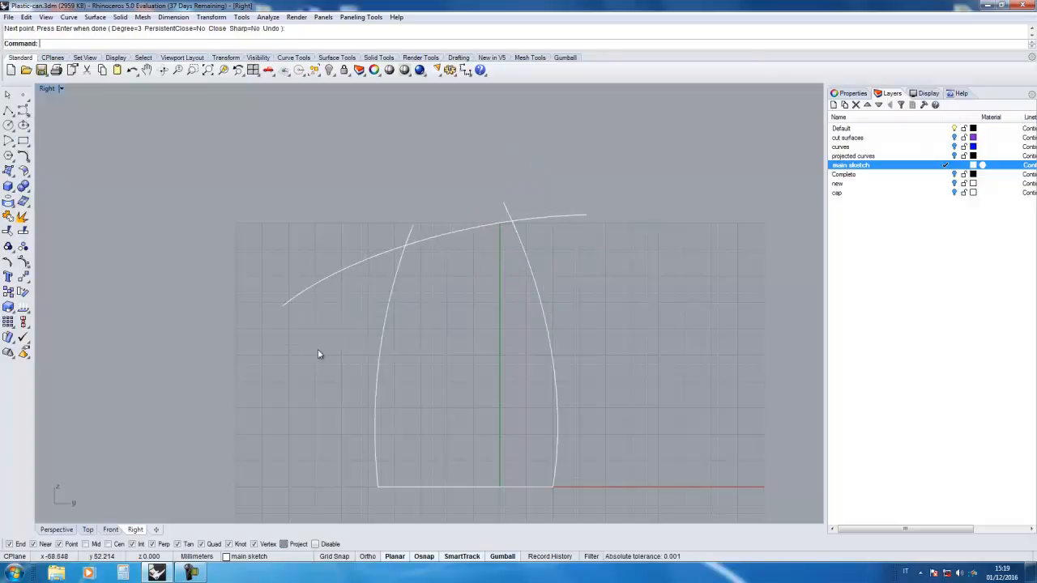
Trim the parts of both side curves that extend above the sloping arched curve
left_click(22, 233)
left_click(514, 215)
right_click(514, 214)
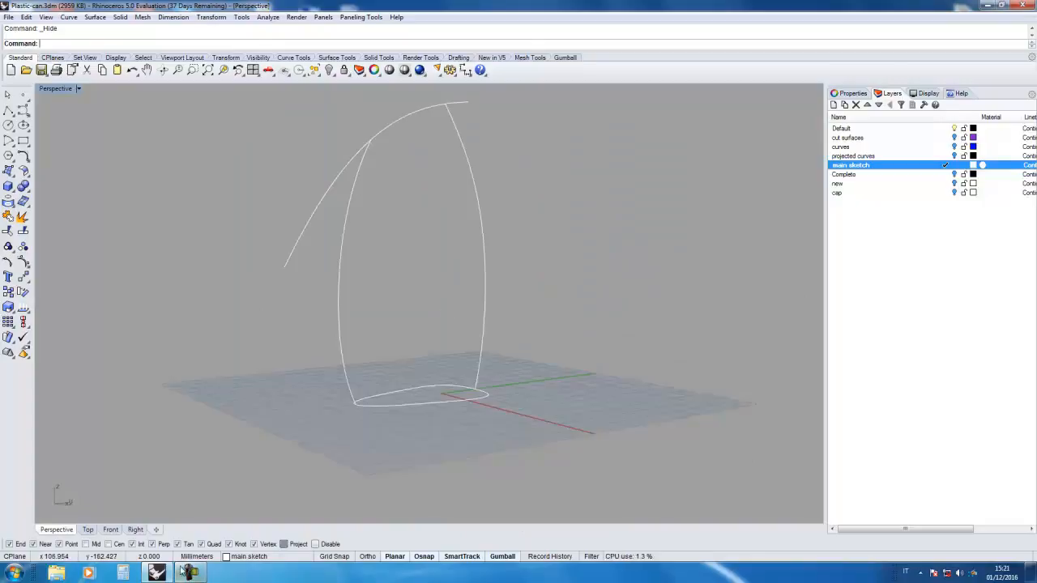
In the Right view, copy the base outline from its right end to the junction of the right side curve and arched curve
left_click(187, 572)
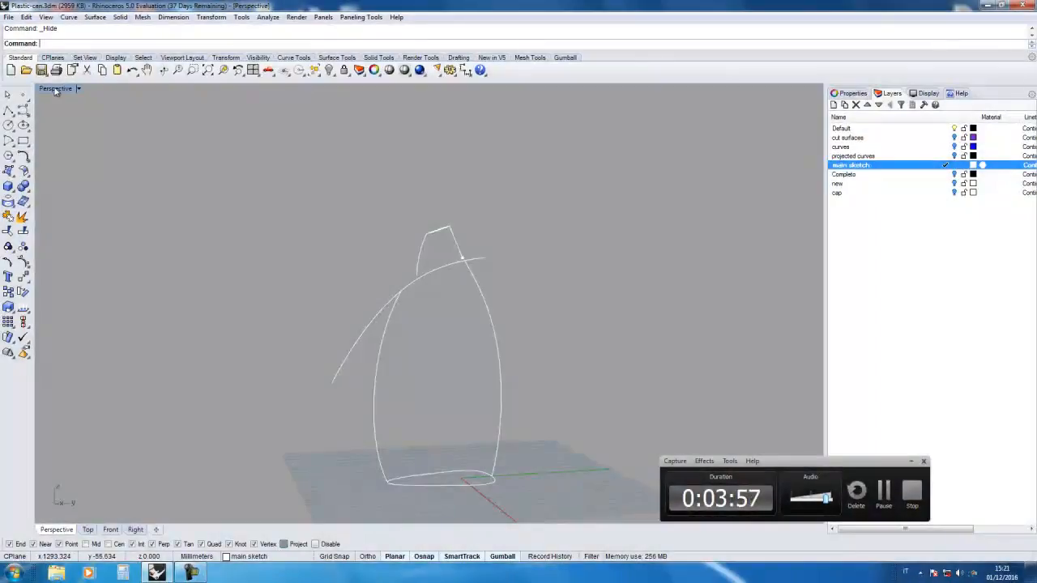
double_click(55, 89)
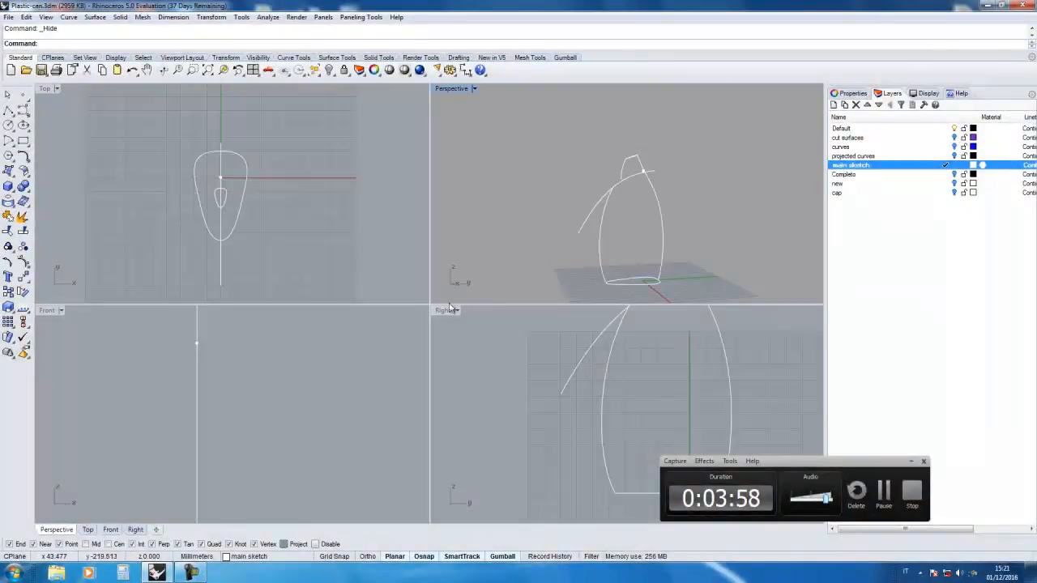
double_click(445, 310)
left_click(8, 308)
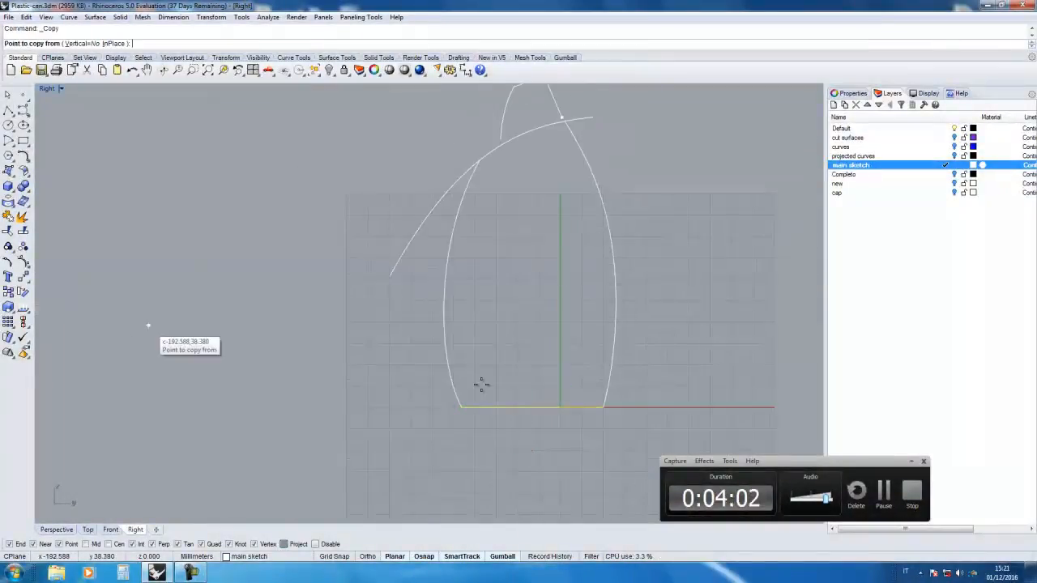
left_click(603, 407)
scroll(555, 133, "up", 5)
left_click(555, 116)
key("Return")
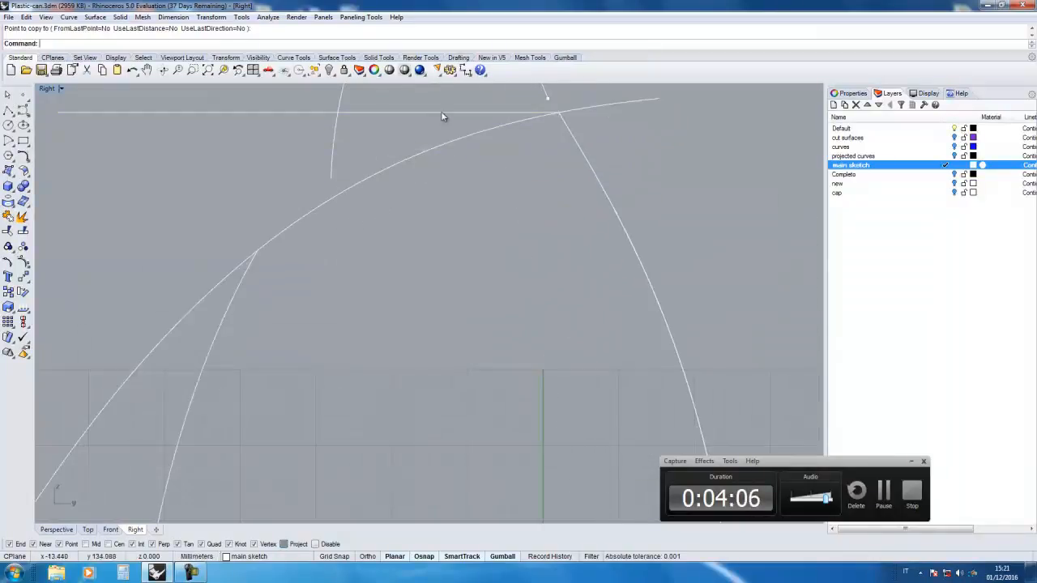
Rotate the copied outline about the right junction until it lines up with the top end of the left side curve
left_click(23, 293)
left_click(558, 113)
left_click(221, 111)
left_click(256, 252)
Switch to the Perspective view and open its construction plane options
scroll(273, 274, "down", 6)
scroll(273, 273, "down", 8)
double_click(49, 89)
double_click(445, 88)
key("Escape")
scroll(419, 303, "up", 6)
scroll(419, 308, "down", 3)
left_click(77, 89)
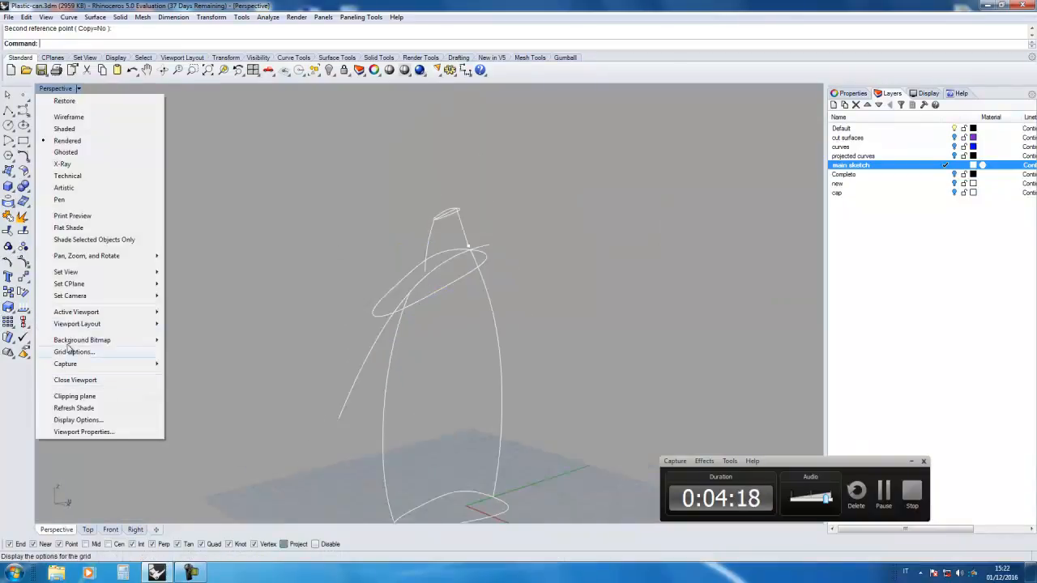
mouse_move(97, 284)
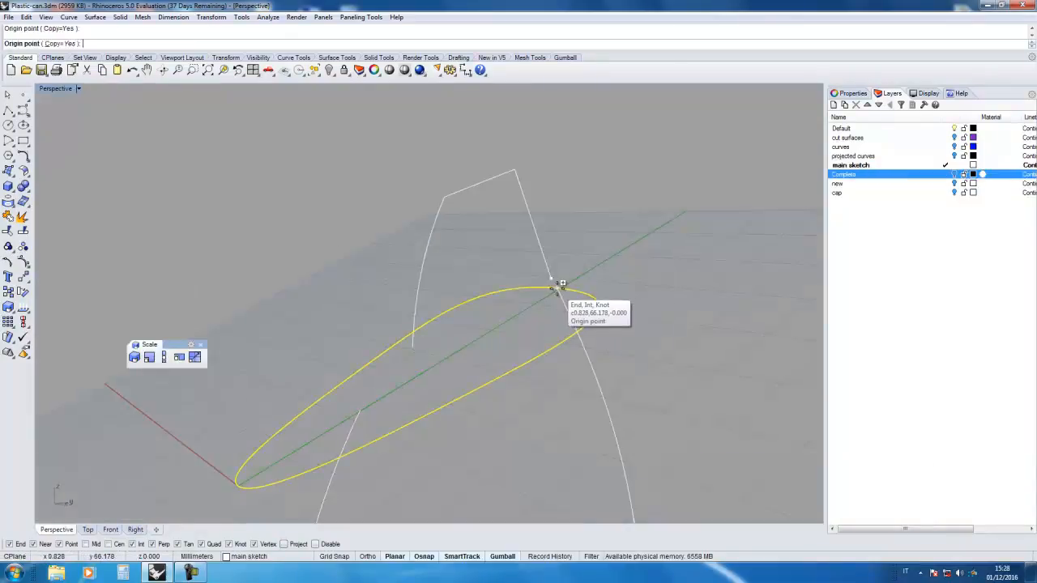
Make progressively smaller scaled copies of the tilted outline from the right junction, starting with one reaching the left side curve's top
left_click(555, 289)
right_click_drag(555, 289, 486, 440)
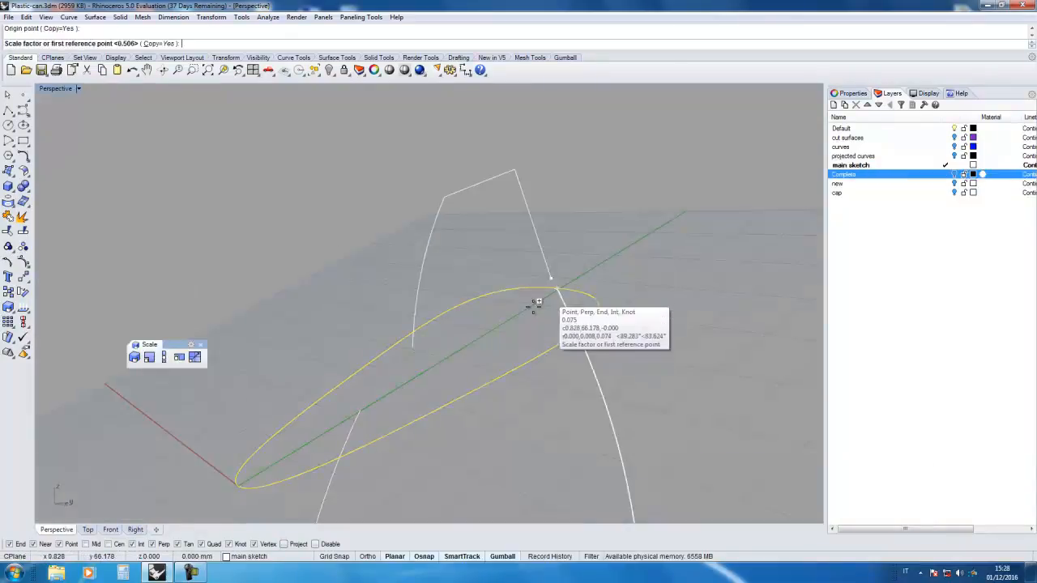
left_click(489, 486)
scroll(477, 447, "up", 5)
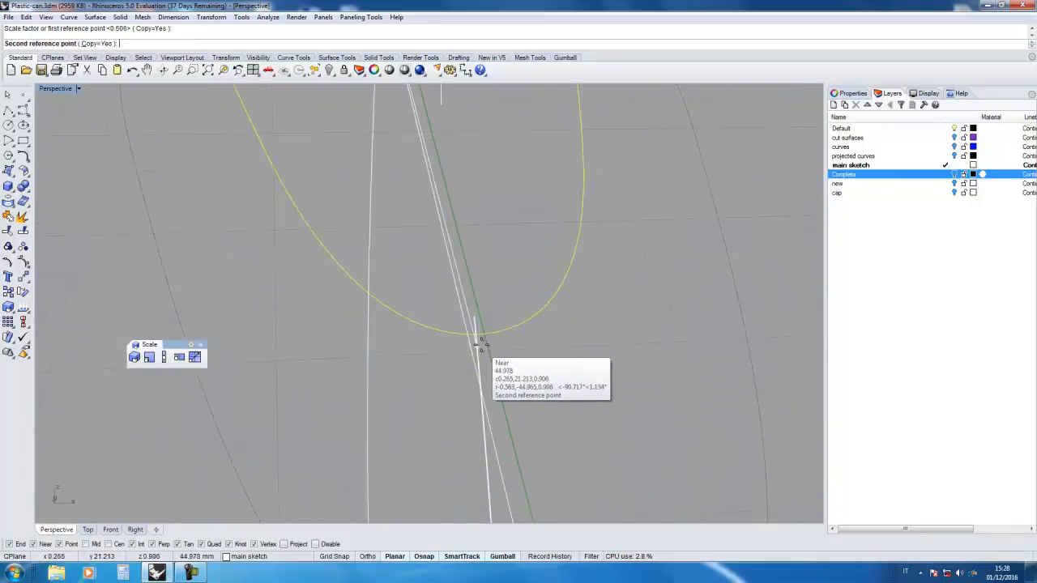
scroll(477, 317, "down", 3)
right_click_drag(462, 324, 285, 308)
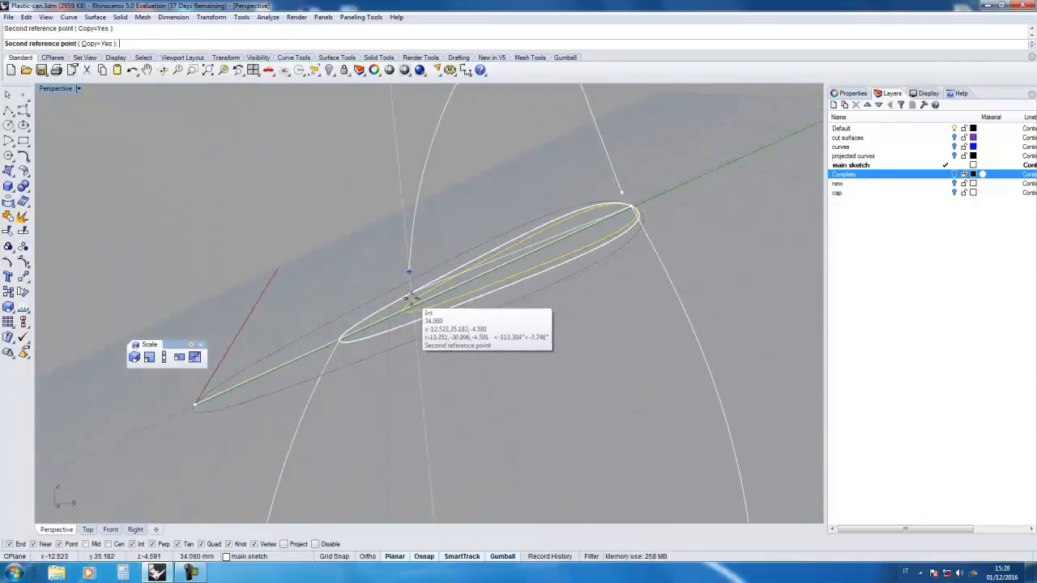
left_click(297, 304)
scroll(303, 332, "down", 5)
right_click_drag(315, 364, 328, 346)
left_click(330, 180)
right_click(330, 71)
Extrude the sloping arched curve to both sides into a surface wider than the outlines
right_click_drag(429, 370, 321, 339)
type("Extrude")
left_click(70, 52)
right_click_drag(319, 262, 354, 273)
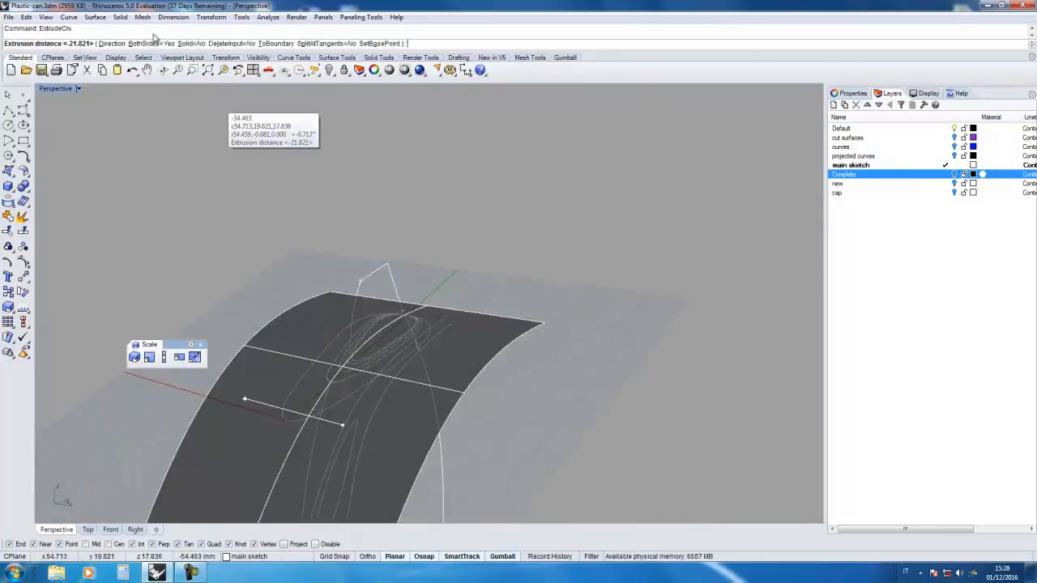
right_click_drag(299, 239, 440, 344)
left_click(378, 311)
scroll(301, 321, "up", 5)
scroll(321, 325, "down", 3)
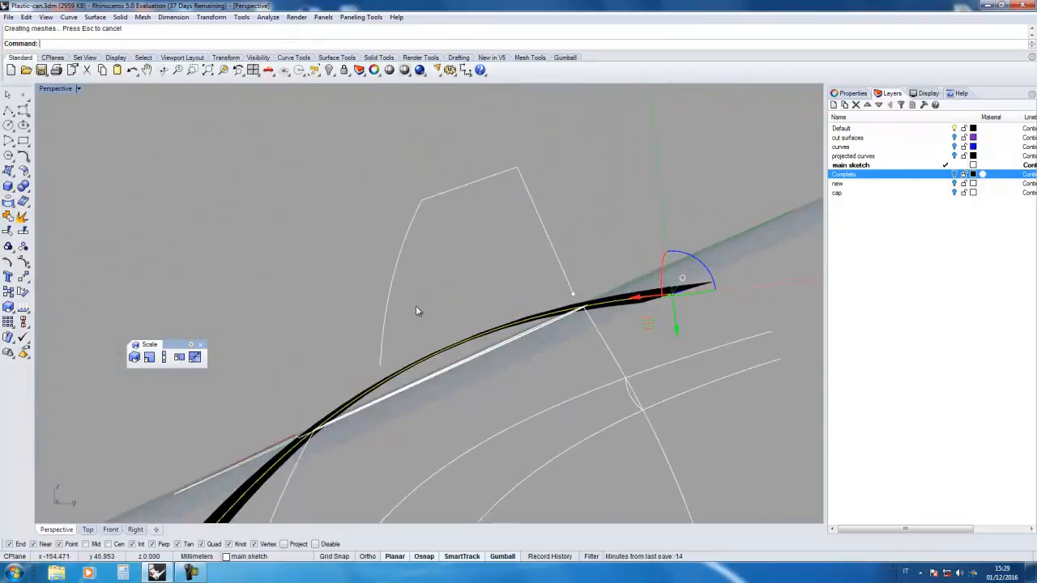
Project the four scaled outlines onto the extruded arched surface
left_click(6, 204)
right_click_drag(365, 328, 384, 349)
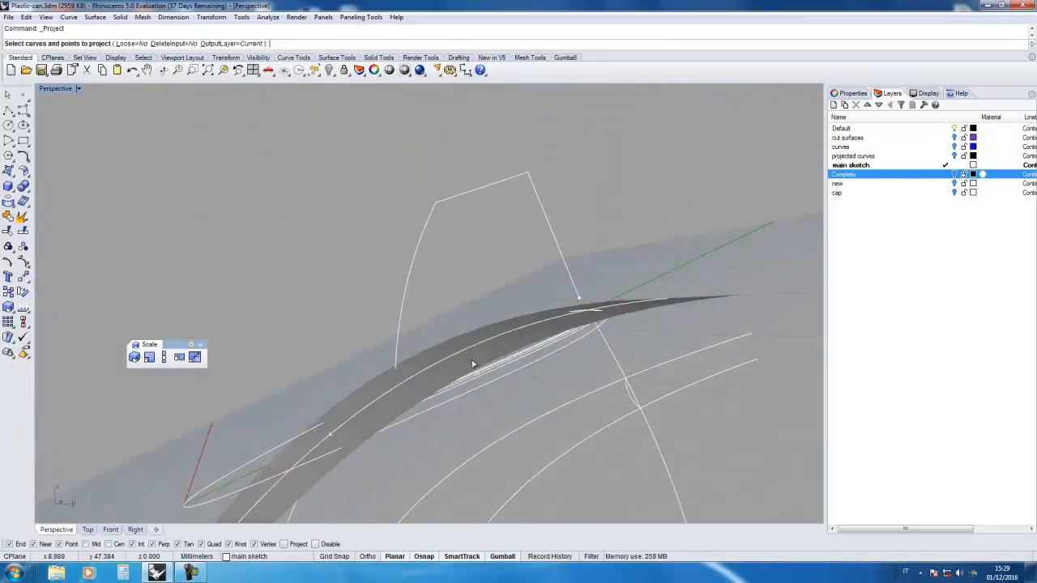
scroll(497, 361, "up", 4)
left_click(496, 361)
right_click_drag(511, 364, 453, 324)
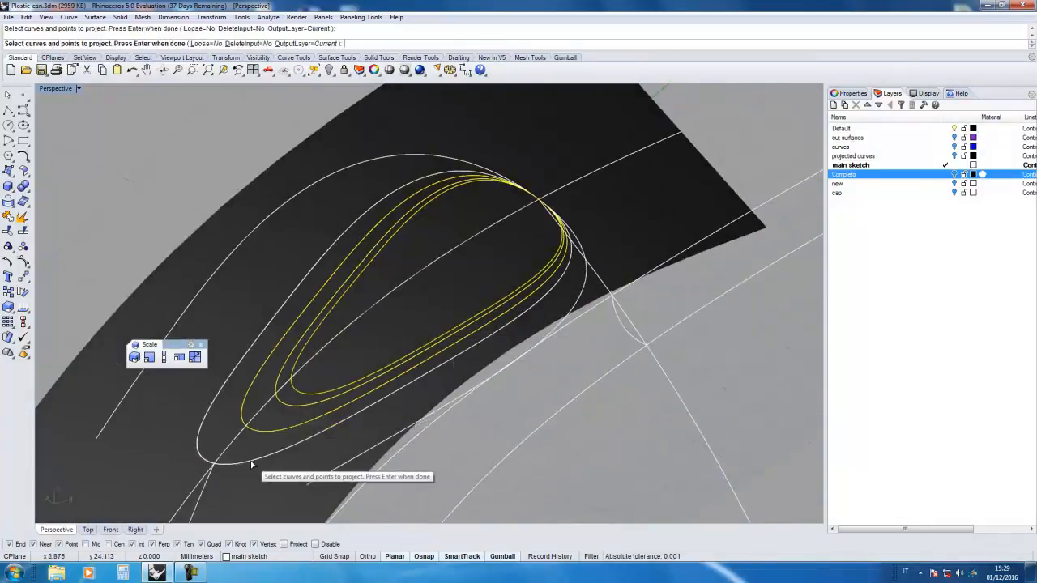
left_click(248, 468)
left_click(277, 490)
right_click_drag(277, 490, 382, 402)
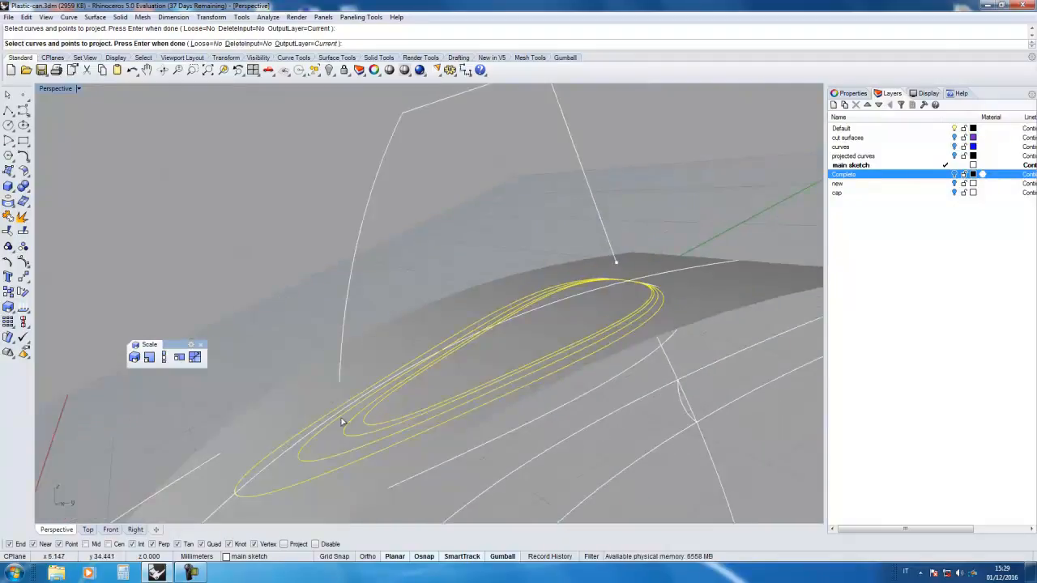
right_click_drag(378, 430, 391, 453)
key("Return")
left_click(311, 390)
key("Return")
scroll(306, 373, "down", 5)
right_click_drag(308, 376, 362, 385)
key("Escape")
Delete the flat tilted outlines and the extruded arched surface
scroll(365, 385, "up", 3)
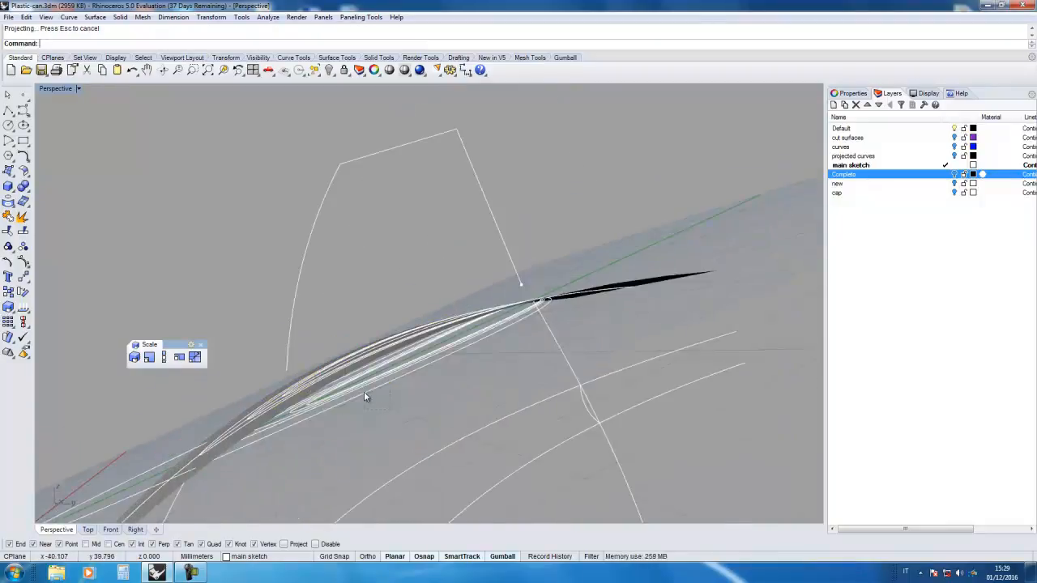
scroll(318, 424, "up", 5)
key("Delete")
right_click_drag(290, 438, 325, 460)
scroll(258, 435, "down", 8)
key("Delete")
right_click_drag(286, 428, 317, 411)
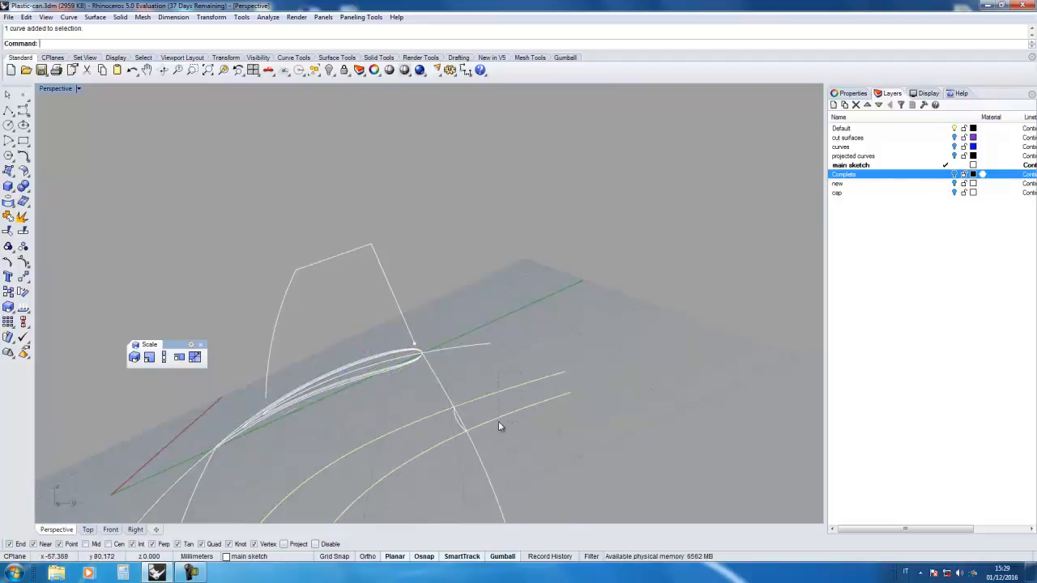
Move the two smaller projected outlines from the right junction up to the point at the lower end of the neck's right line
right_click_drag(407, 406, 534, 120)
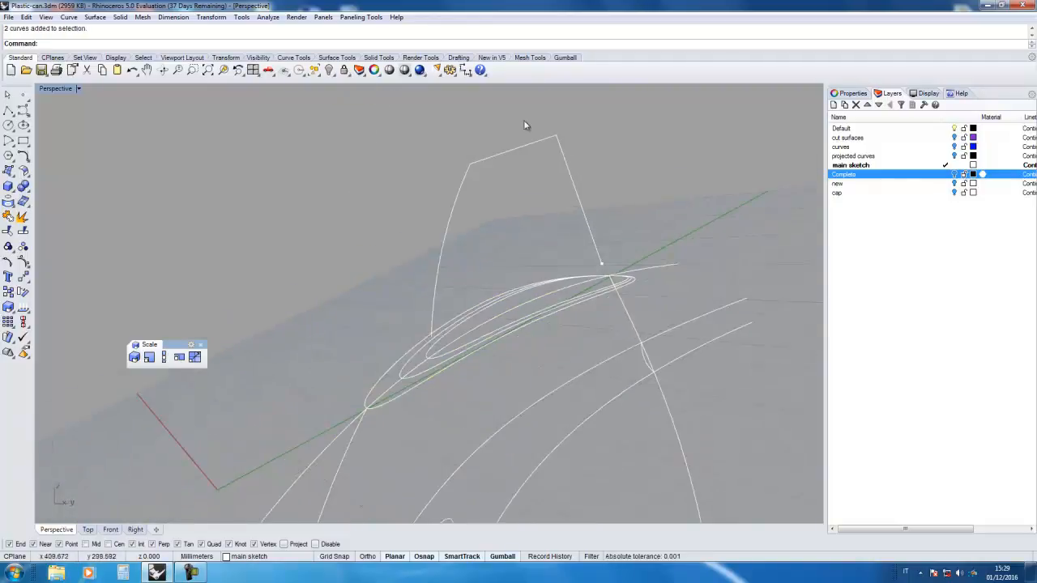
right_click_drag(608, 261, 416, 394)
left_click(441, 379)
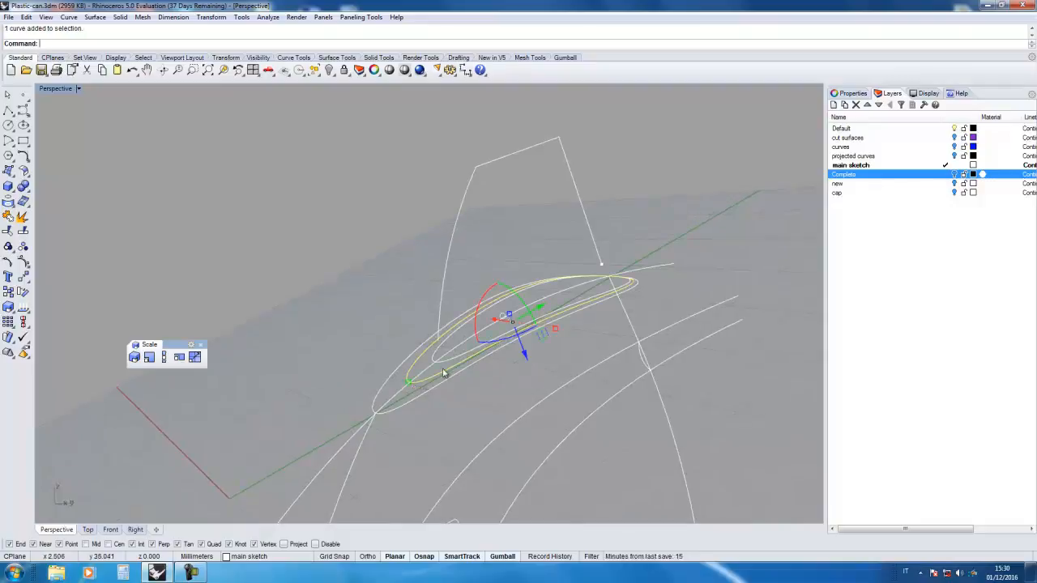
double_click(55, 89)
double_click(454, 315)
scroll(308, 294, "up", 2)
left_click(23, 279)
left_click(405, 183)
left_click(391, 166)
scroll(364, 219, "down", 8)
right_click_drag(328, 253, 497, 328)
scroll(497, 328, "up", 6)
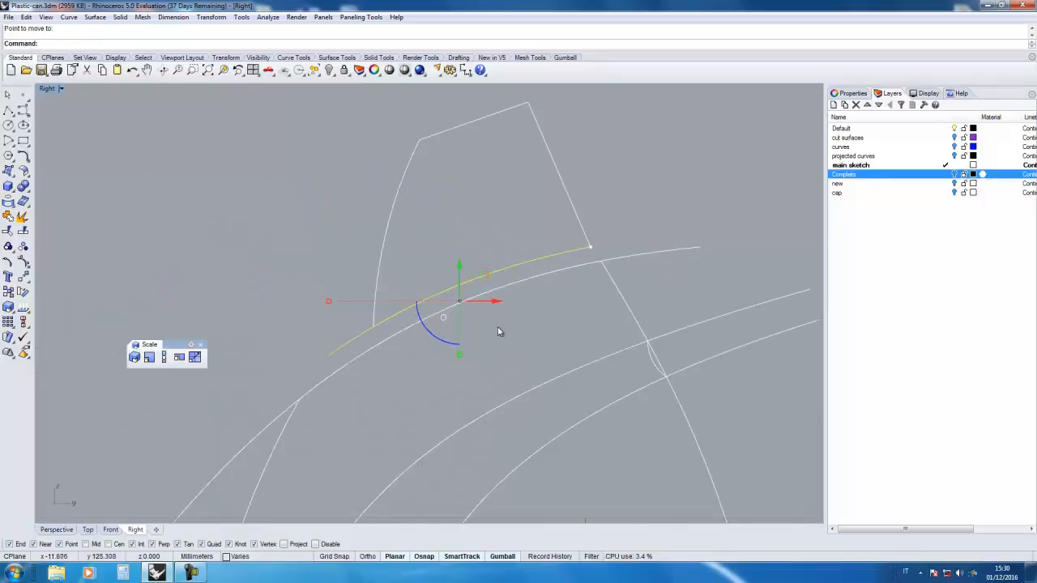
Examine how the two raised outlines meet the neck's left curve in the Perspective and Right views
double_click(50, 89)
double_click(444, 90)
right_click_drag(405, 254, 363, 229)
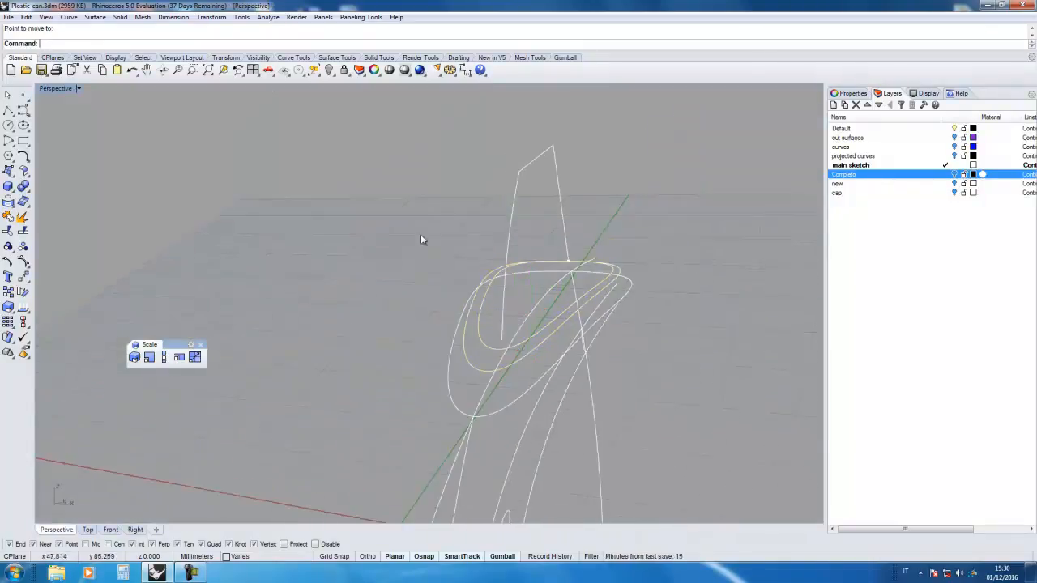
scroll(519, 324, "up", 3)
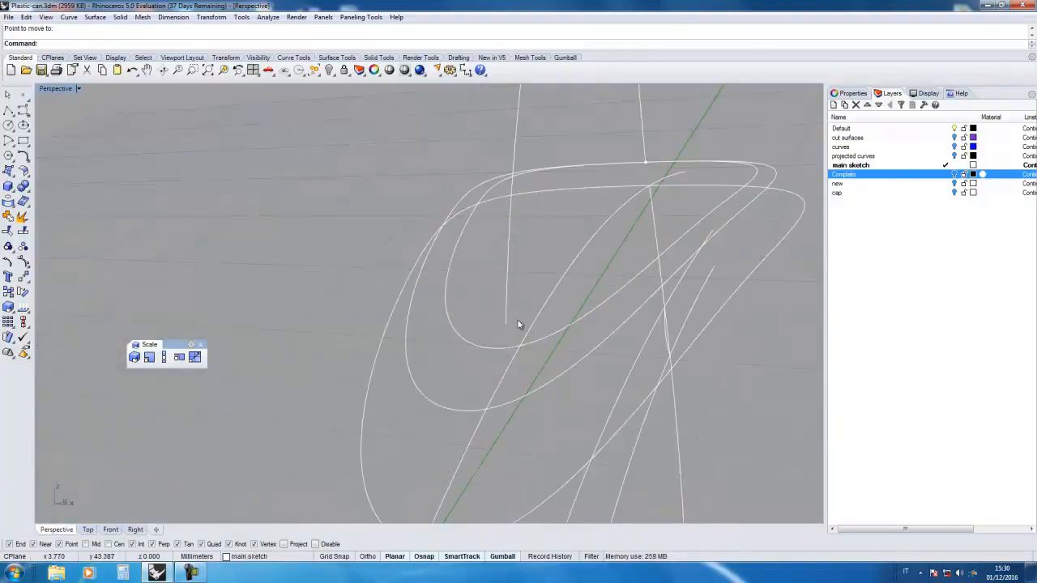
double_click(56, 88)
double_click(450, 89)
double_click(50, 90)
double_click(437, 309)
scroll(360, 319, "up", 3)
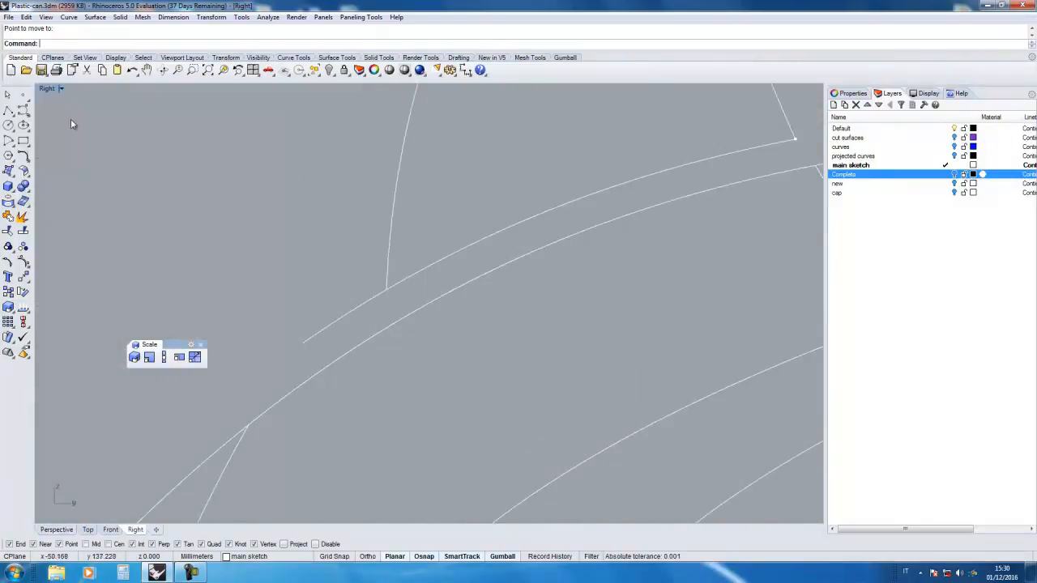
Move the lower end point of the neck's left curve onto the tip of the smaller raised outline
double_click(47, 90)
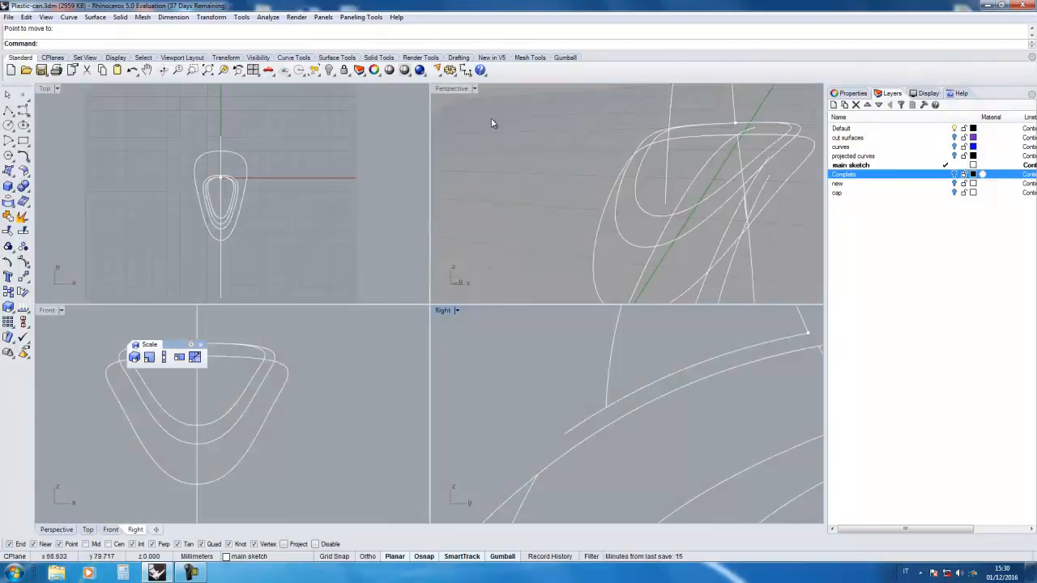
left_click(660, 218)
left_click(621, 377)
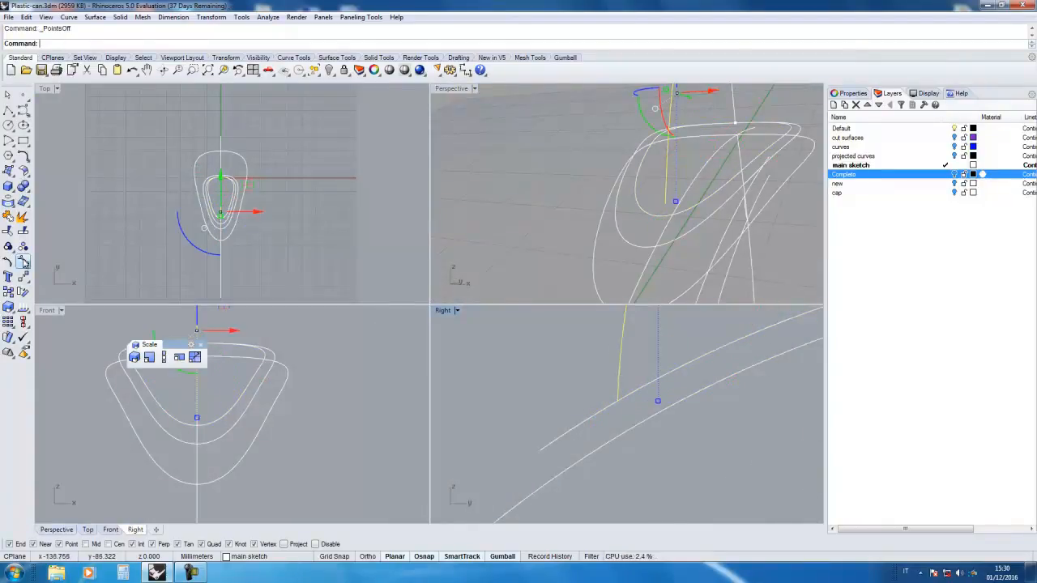
left_click(664, 204)
scroll(621, 393, "up", 2)
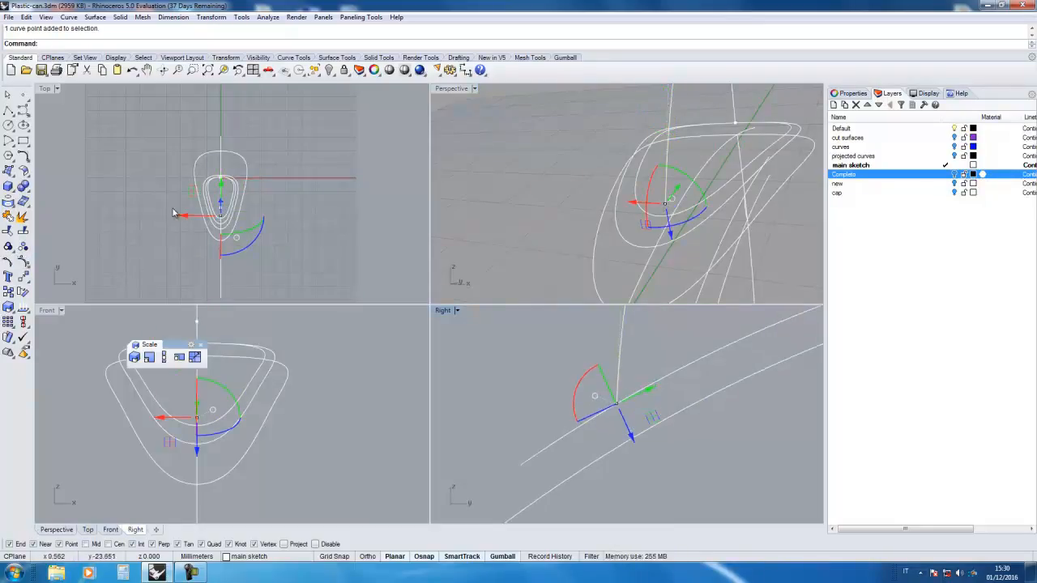
left_click(23, 278)
left_click(663, 211)
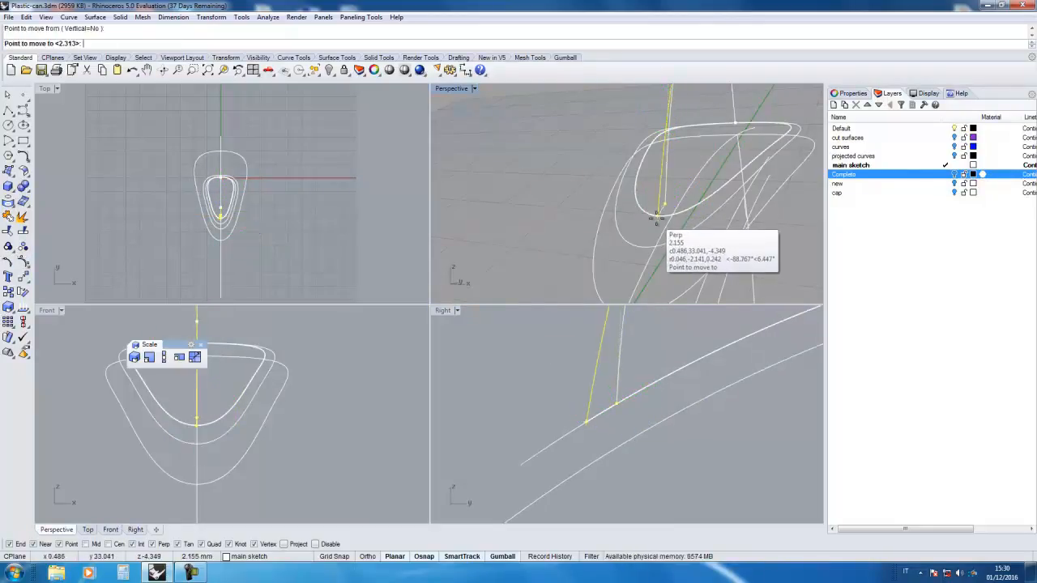
left_click(587, 422)
Fine-tune the shape of the neck's left curve by shifting its control points slightly
key("F10")
left_click(567, 412)
left_click_drag(600, 414, 595, 414)
left_click_drag(563, 377, 562, 374)
left_click(485, 353)
double_click(443, 311)
scroll(427, 312, "down", 1)
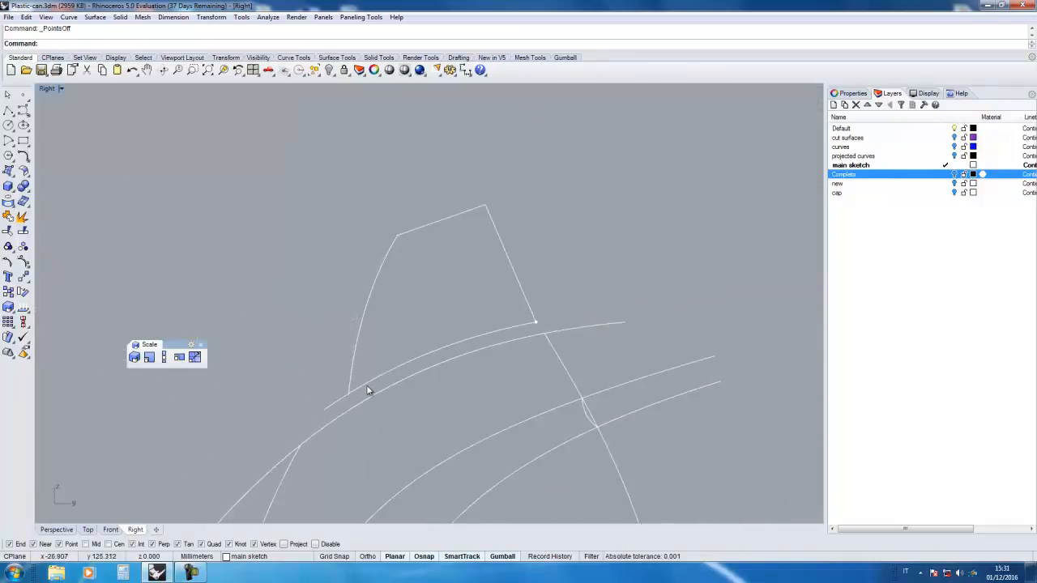
Intersect the neck's left curve with the smaller raised outline to check that they meet
double_click(50, 89)
double_click(443, 90)
right_click_drag(502, 312, 468, 331)
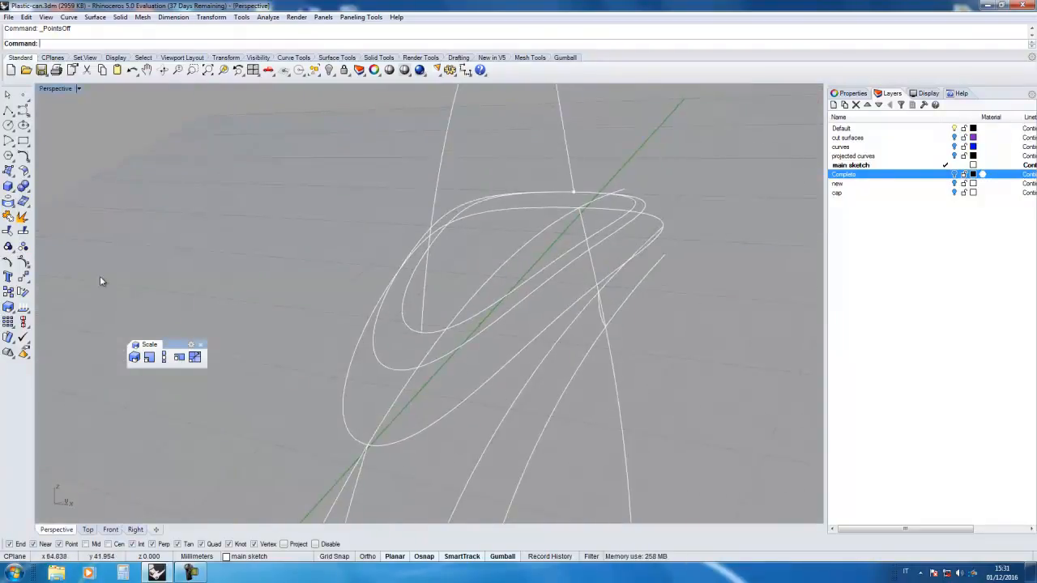
left_click(23, 171)
left_click(8, 172)
left_click(7, 202)
left_click_drag(34, 199, 140, 170)
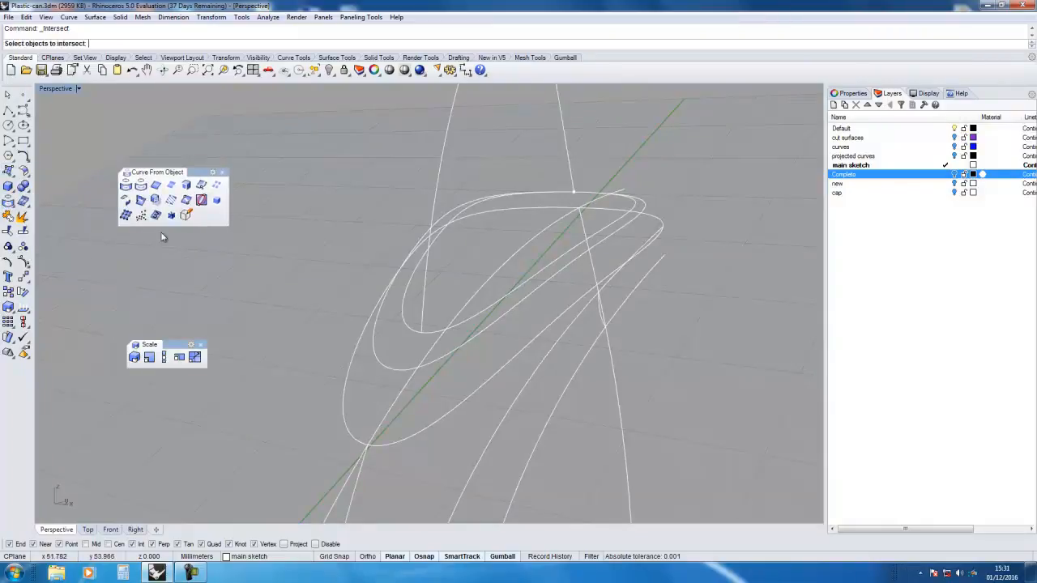
left_click(423, 325)
right_click(387, 338)
scroll(431, 338, "up", 5)
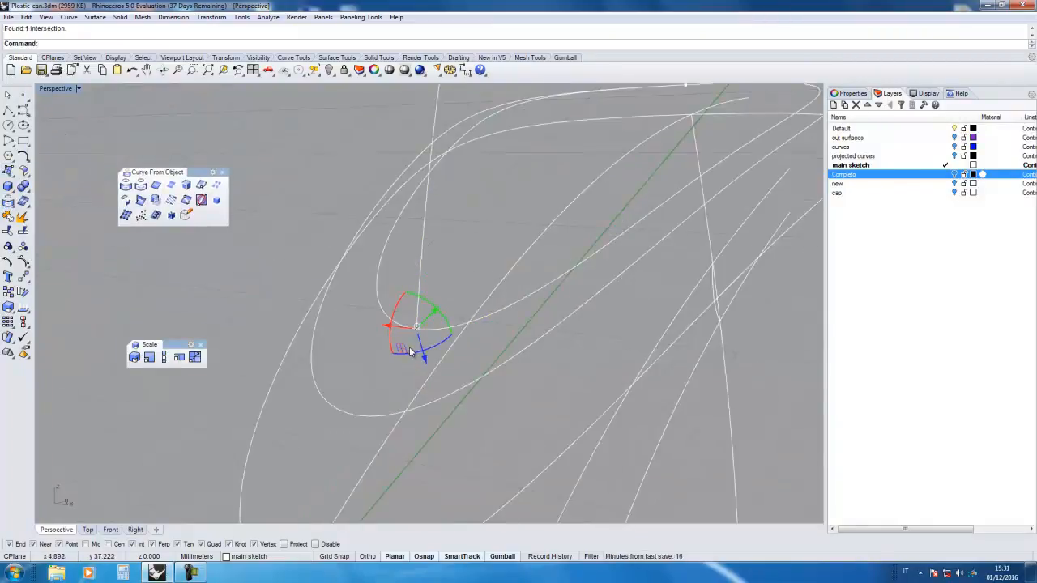
scroll(409, 347, "down", 5)
Hide the two long S-shaped curves and the narrow closed loop crossing the middle of the can body
right_click_drag(380, 292, 417, 415)
scroll(417, 414, "up", 3)
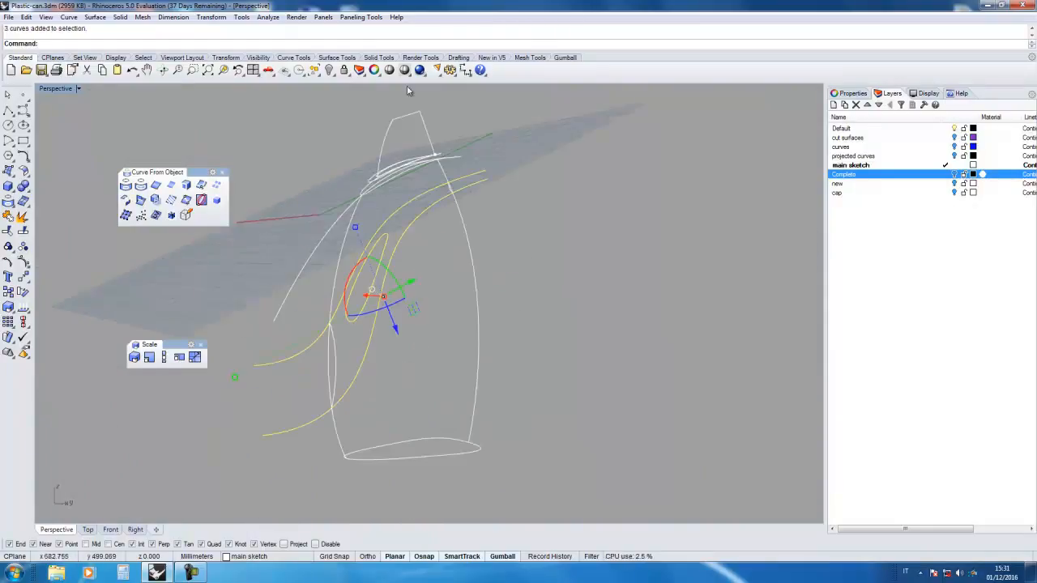
left_click(332, 69)
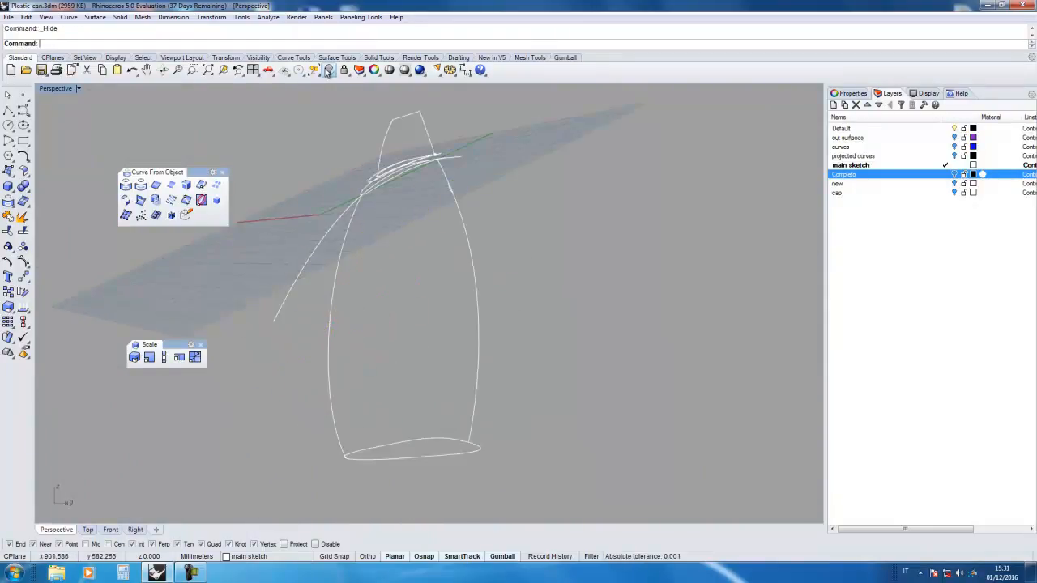
Sweep the can body along its two side profiles, using the base outline and the upper opening outline as cross sections
left_click(10, 172)
left_click_drag(42, 169, 146, 236)
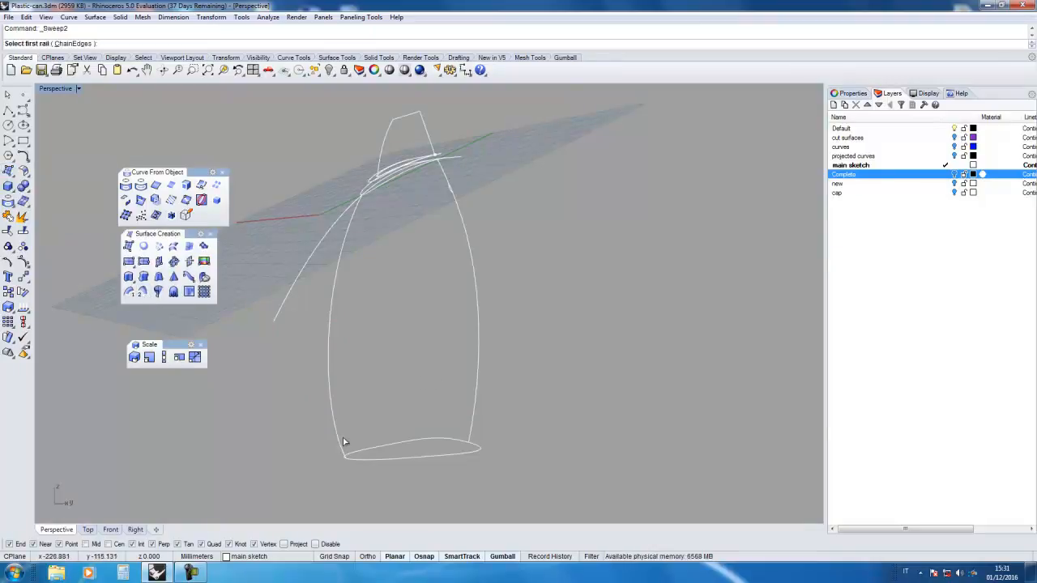
left_click(472, 431)
scroll(373, 198, "up", 5)
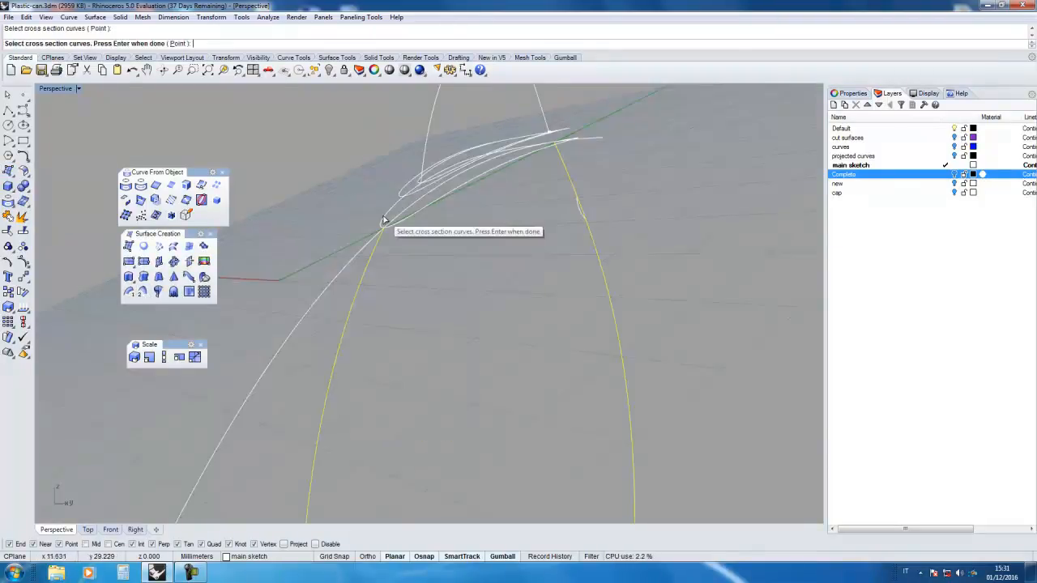
key("Return")
key("Return")
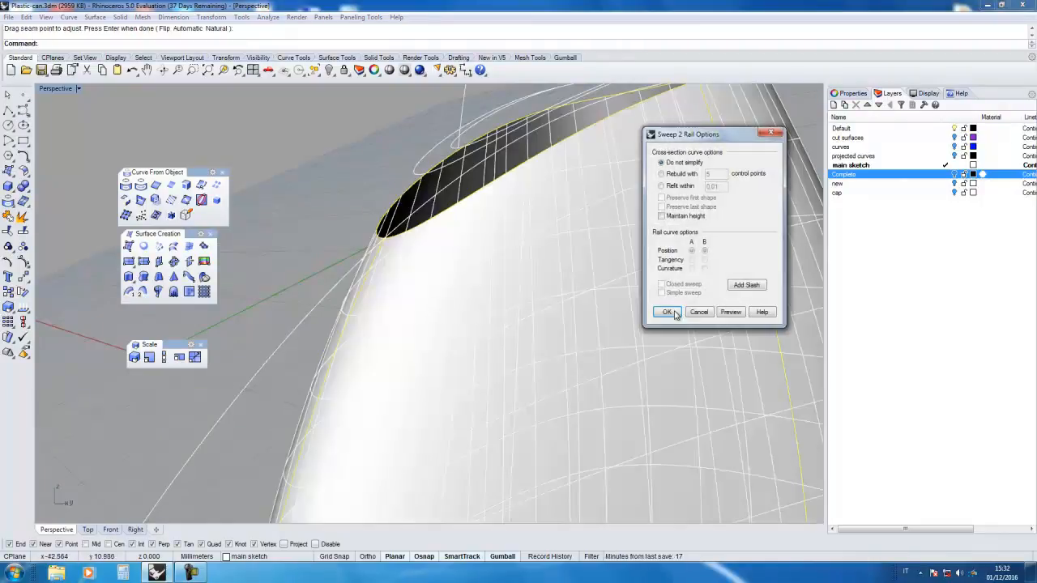
left_click(666, 312)
Loft a surface strip between the two raised outlines above the body opening
scroll(575, 283, "down", 5)
right_click_drag(576, 283, 570, 211)
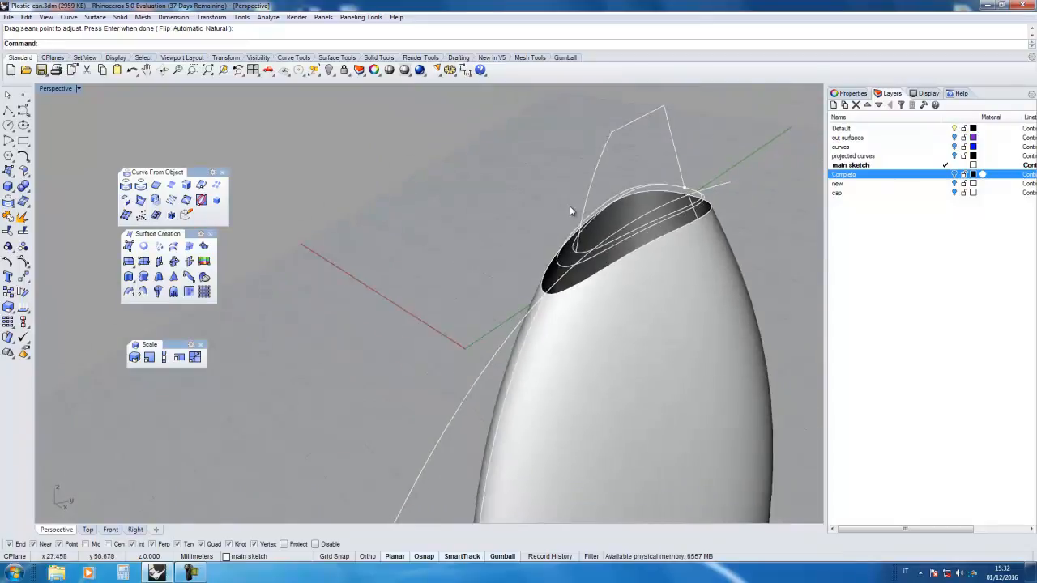
left_click(563, 268)
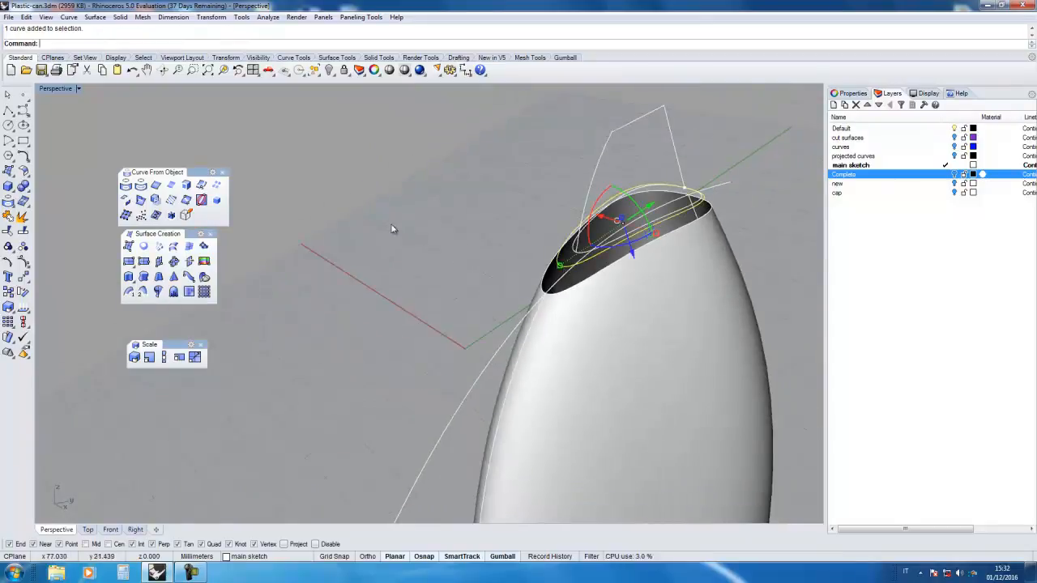
left_click(575, 252)
right_click(521, 263)
right_click(509, 274)
left_click(473, 354)
Show the hidden curves and move the flat tilted outline up to the right corner of the neck's top line
scroll(650, 251, "up", 6)
right_click_drag(649, 251, 524, 366)
scroll(588, 286, "down", 5)
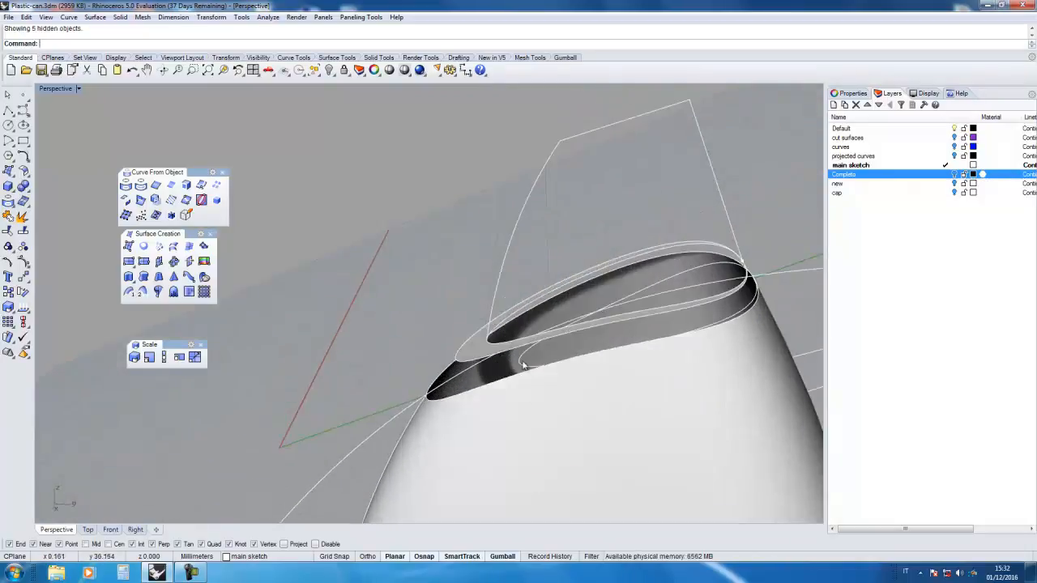
left_click(23, 278)
scroll(682, 316, "up", 3)
double_click(55, 89)
scroll(686, 427, "up", 9)
left_click(666, 440)
scroll(620, 411, "down", 4)
right_click_drag(623, 401, 690, 498)
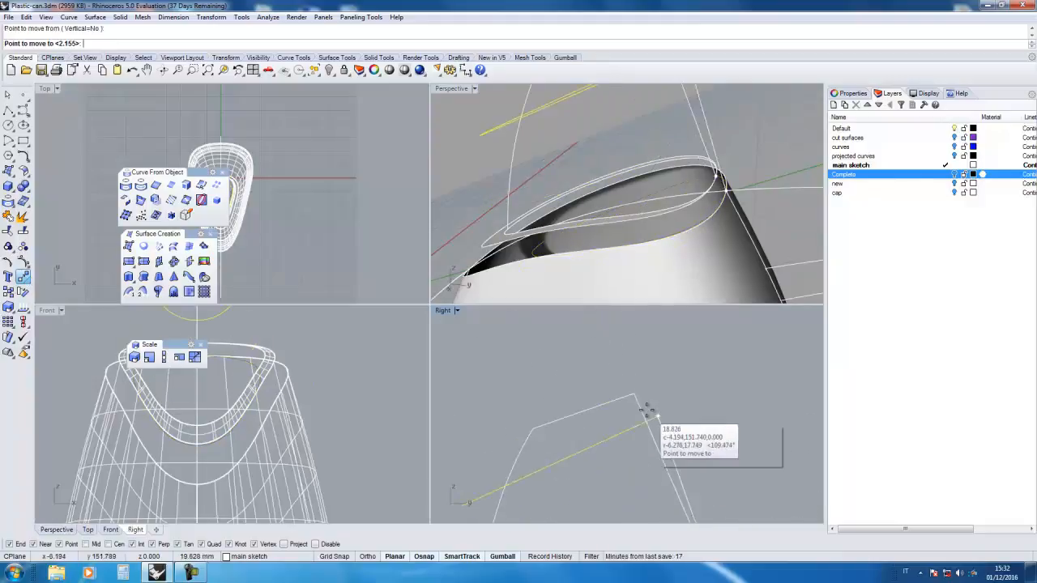
left_click(634, 396)
Rotate the moved outline about the neck's upper right corner so it lines up with the neck's sloping top line
left_click(592, 414)
right_click(593, 415)
left_click(632, 396)
left_click(540, 437)
left_click(532, 431)
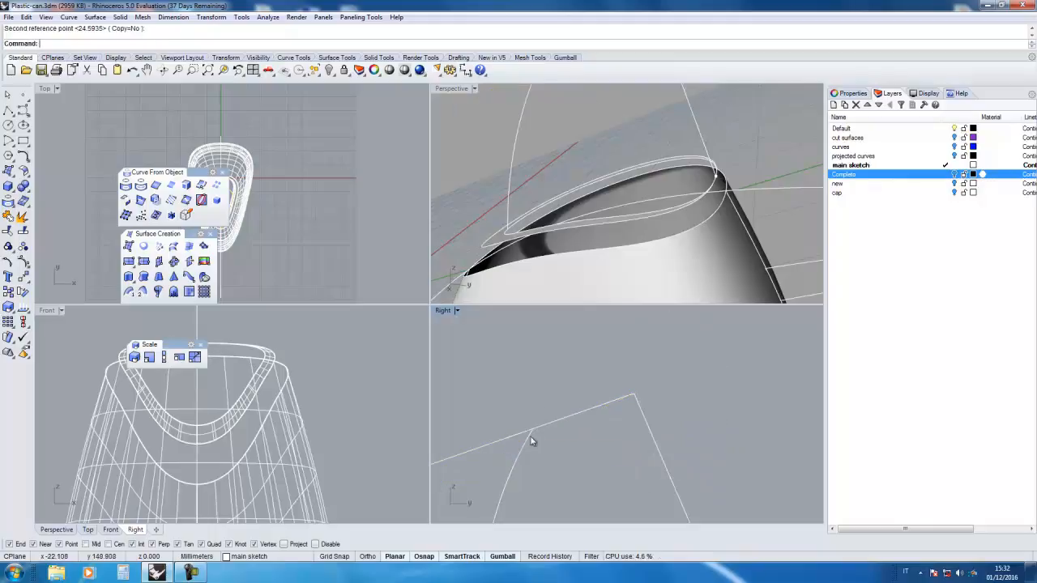
Set the Perspective construction plane to the outline lying on the neck's top line
scroll(498, 369, "down", 5)
double_click(449, 90)
scroll(397, 265, "down", 8)
right_click_drag(398, 268, 454, 312)
left_click(78, 88)
mouse_move(103, 283)
left_click(220, 370)
right_click_drag(370, 290, 452, 307)
left_click(451, 310)
Scale a copy of the top outline from the neck's right corner down to the upper end of the left curve
left_click(493, 255)
left_click(352, 334)
scroll(421, 293, "up", 5)
left_click(435, 278)
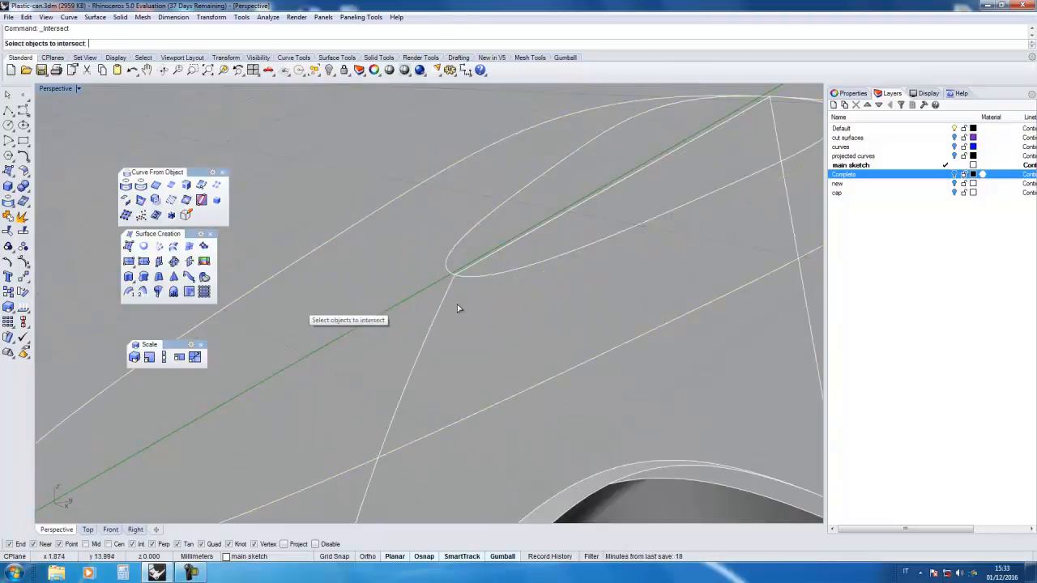
Intersect the smaller top outline with the neck's left curve to check that they meet, and delete the test point
left_click(451, 274)
key("Return")
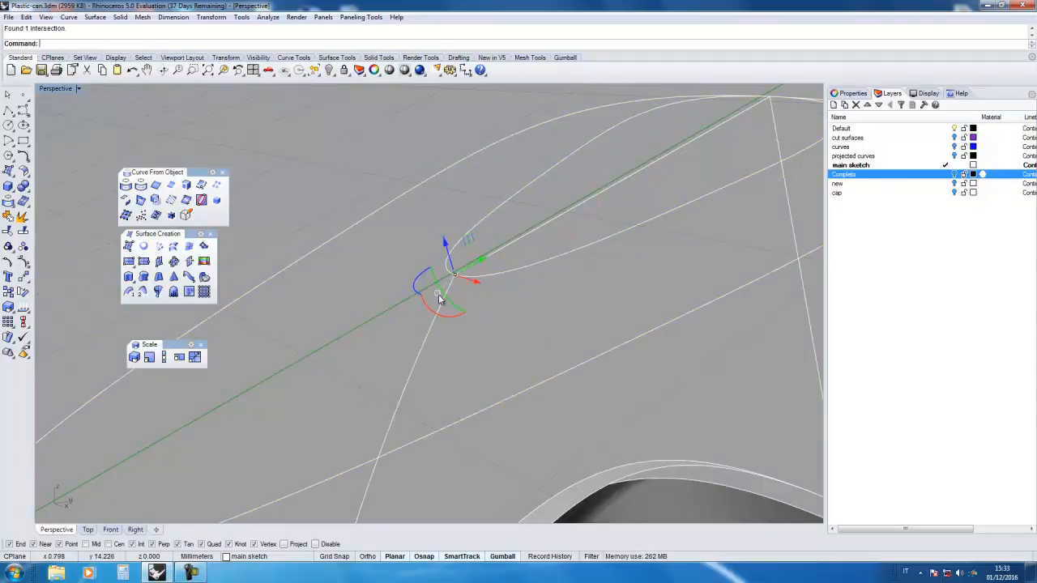
scroll(384, 305, "down", 10)
right_click_drag(326, 398, 362, 389)
scroll(381, 382, "up", 5)
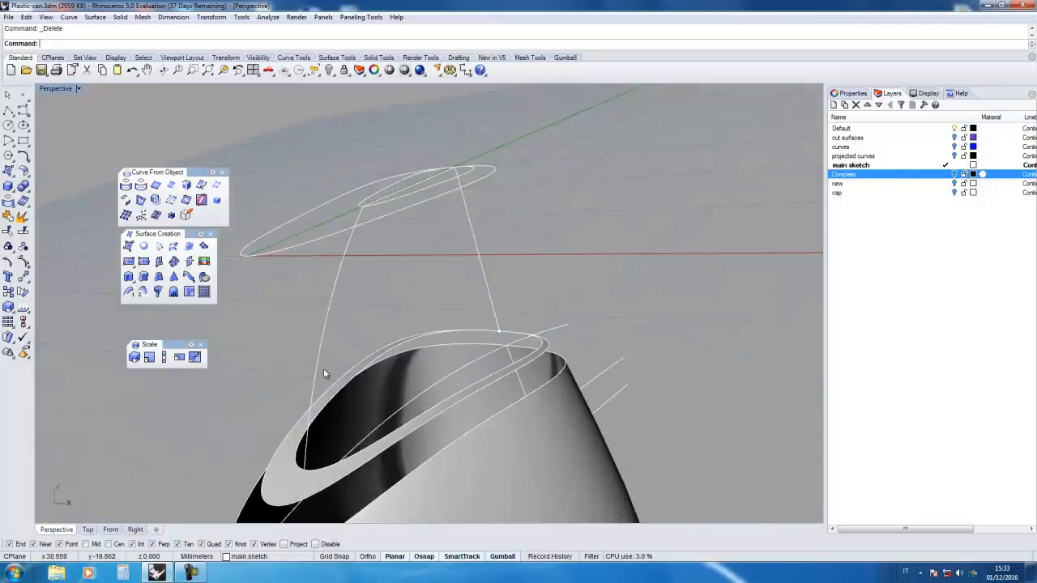
Sweep the neck surface along its left curve and right line, using the inner raised outline and the small top outline as sections
left_click(419, 394)
left_click(353, 402)
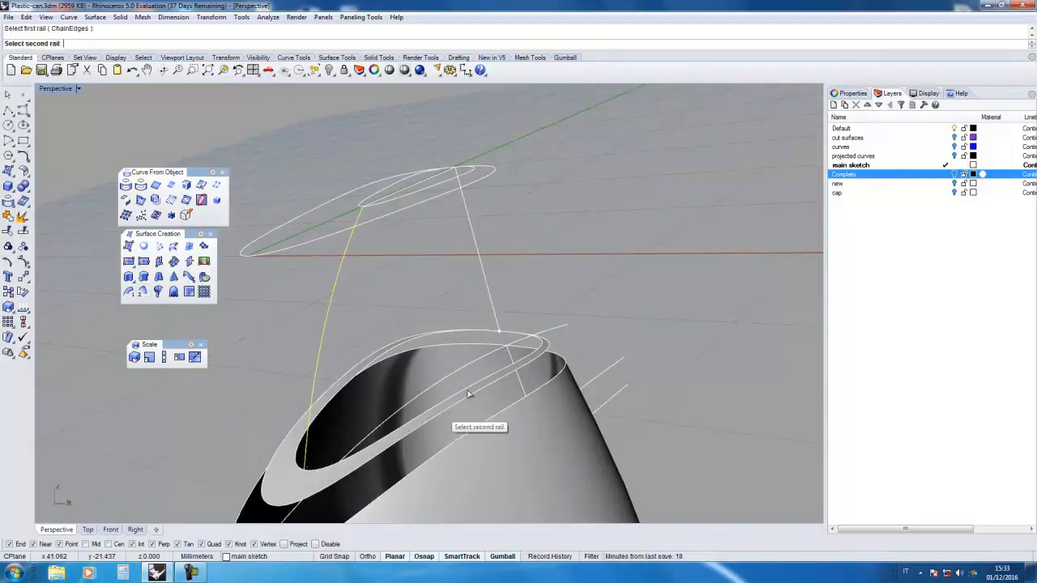
left_click(498, 323)
left_click(336, 477)
left_click(373, 497)
left_click(368, 203)
right_click(324, 189)
right_click(322, 186)
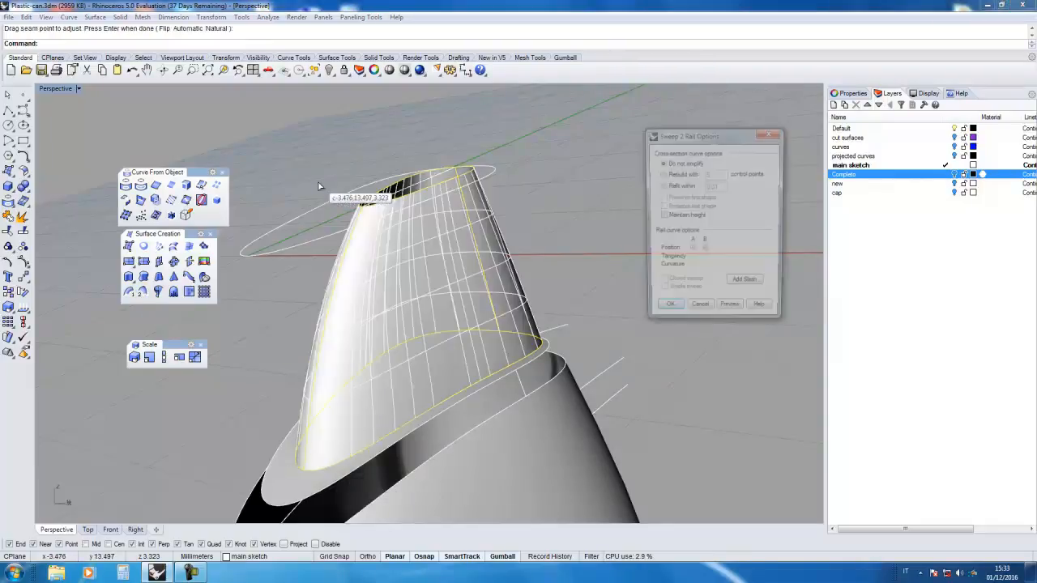
left_click(677, 313)
Delete the larger outline around the top of the neck
mouse_move(311, 321)
right_mouse_down()
mouse_move(392, 336)
mouse_move(328, 324)
right_mouse_up()
left_click(280, 202)
key("Delete")
Delete the leftover construction curves around the junction between neck and body
left_click(527, 347)
left_click(540, 371)
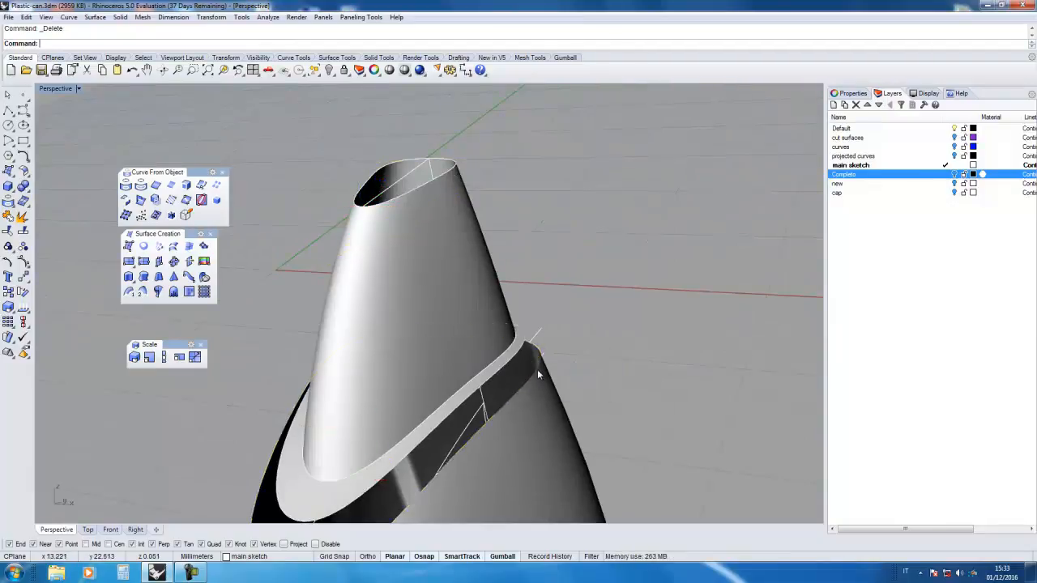
key("Delete")
scroll(537, 374, "down", 7)
right_click_drag(579, 396, 521, 383)
scroll(521, 386, "up", 7)
left_click(519, 381)
left_click(571, 414)
key("Delete")
Hide the arched top curve running past the body opening
scroll(519, 383, "down", 6)
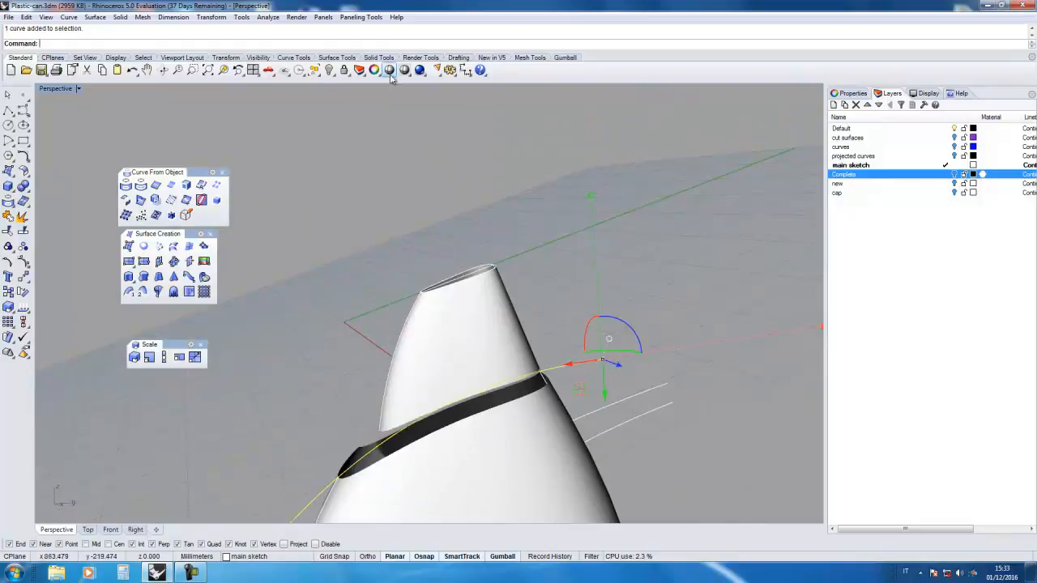
left_click(329, 72)
right_click_drag(328, 366, 338, 352)
right_click_drag(432, 407, 398, 435)
scroll(398, 435, "up", 4)
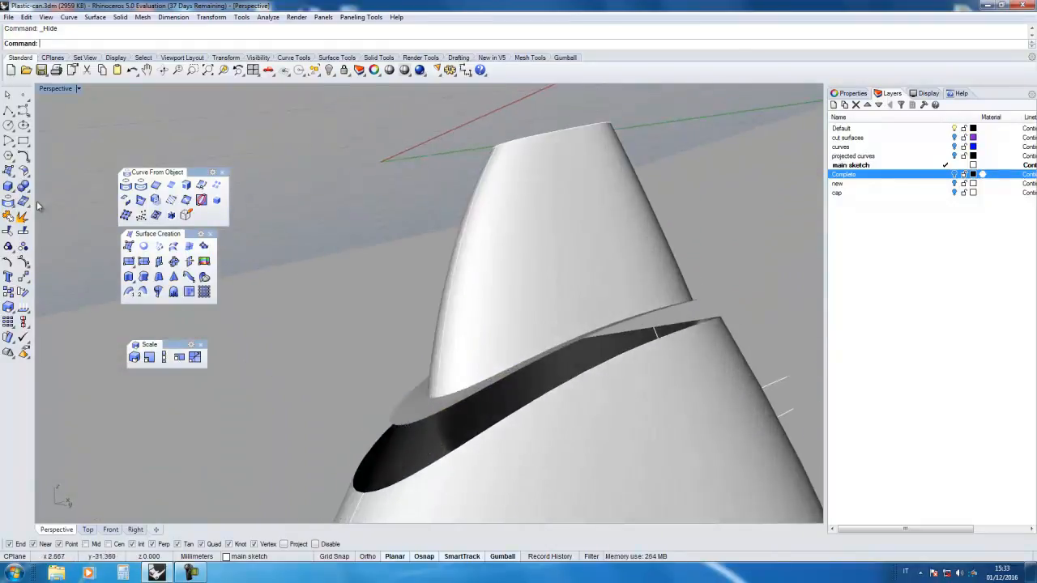
Start a surface blend between the body's upper edge and the outer edge of the lofted strip
left_click(26, 175)
left_click_drag(70, 170, 142, 379)
left_click(187, 391)
right_click_drag(442, 429, 365, 298)
left_click(496, 477)
left_click(484, 438)
key("Return")
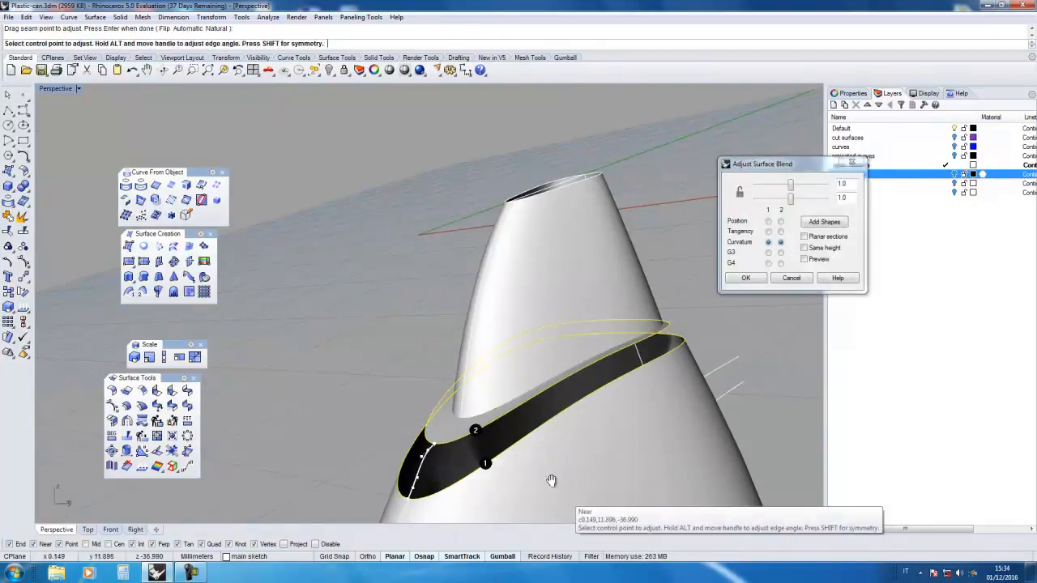
Keep Curvature continuity on both edges of the blend and turn on its preview
right_click_drag(547, 528, 463, 453)
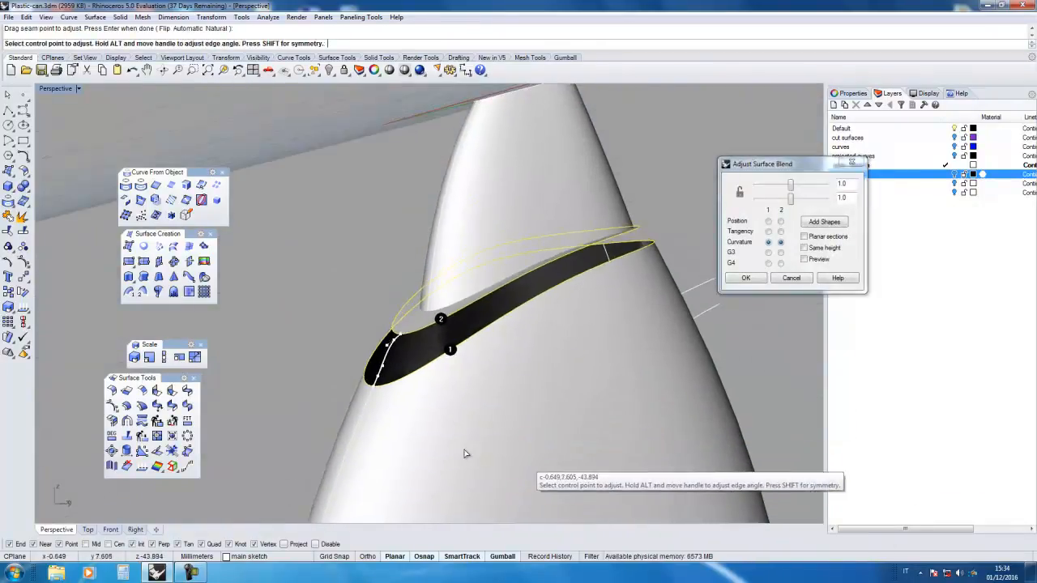
left_click(769, 231)
left_click(767, 242)
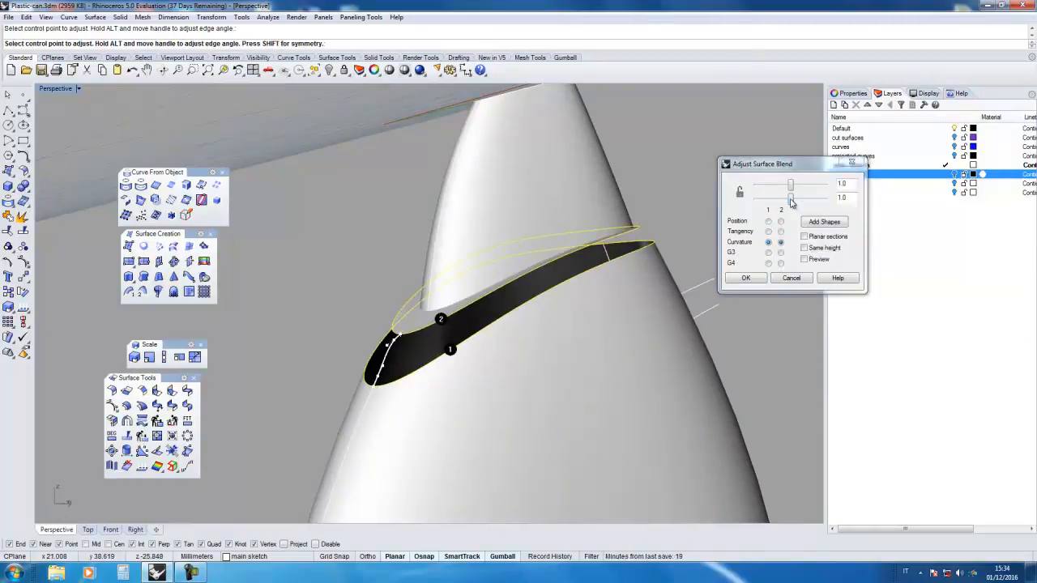
left_click(804, 259)
scroll(519, 331, "up", 6)
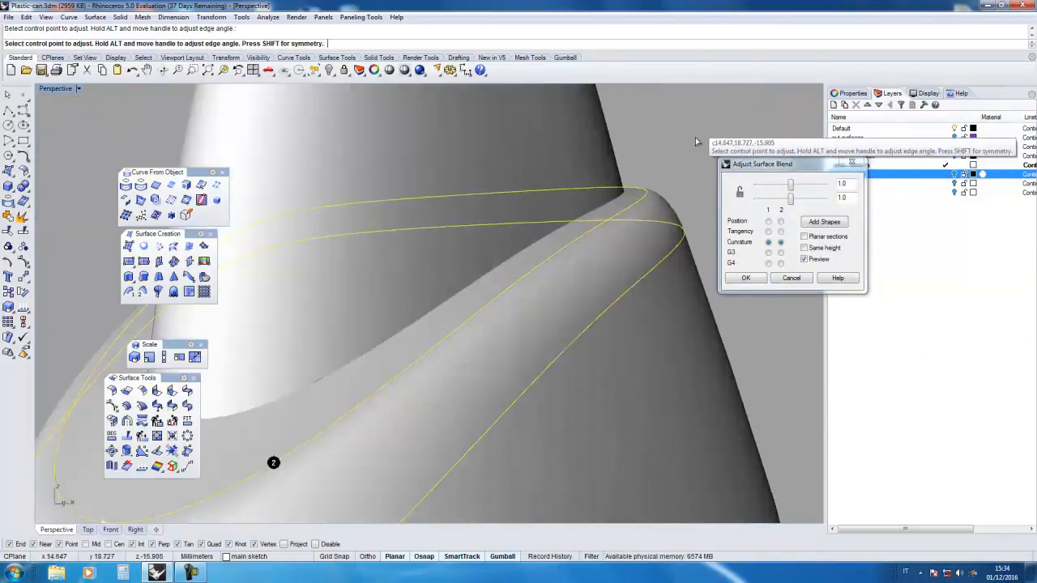
Try Position continuity on both blend edges, and return both to Curvature
left_click(768, 221)
left_click(781, 222)
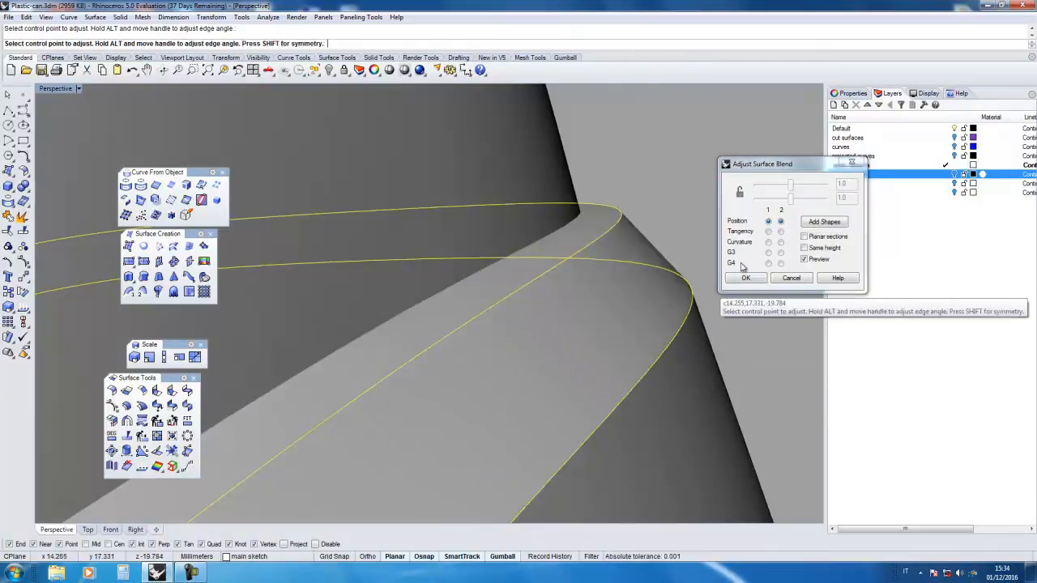
left_click(768, 241)
left_click(781, 241)
scroll(599, 349, "down", 5)
scroll(567, 374, "up", 6)
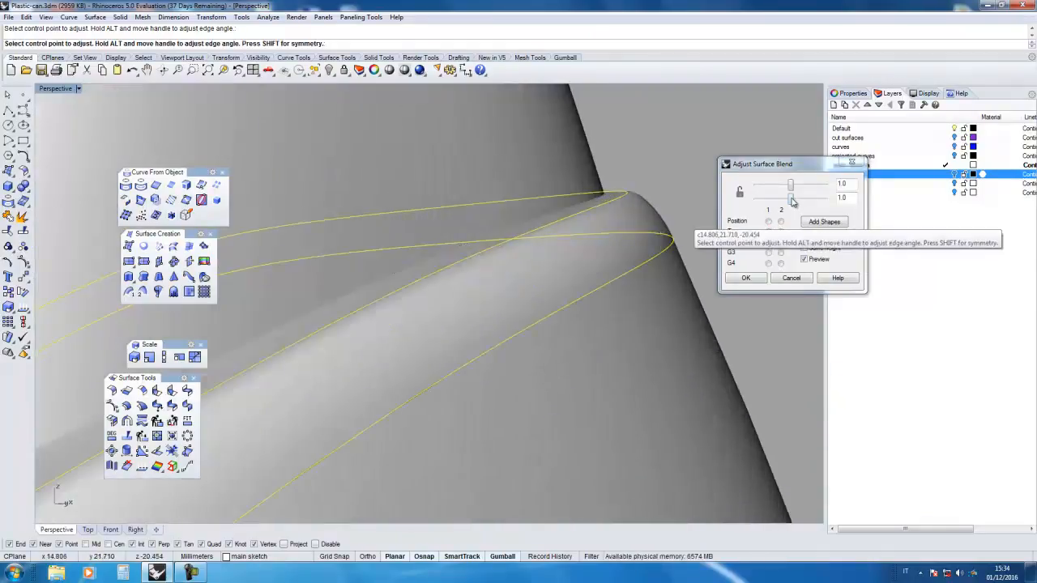
Set the second blend edge's bulge to 1.357 and create the blend surface
left_click_drag(793, 202, 798, 202)
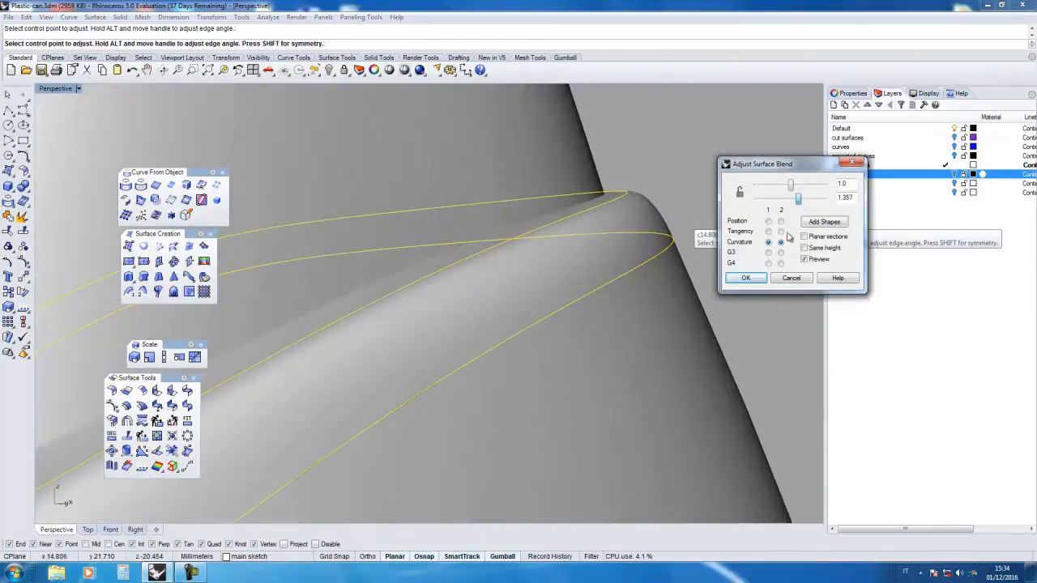
left_click(745, 278)
scroll(577, 298, "down", 6)
right_click_drag(578, 300, 442, 437)
scroll(520, 365, "up", 3)
Trim away the band of the can's surface between the two S-shaped curves, working in the Right view
scroll(414, 370, "down", 10)
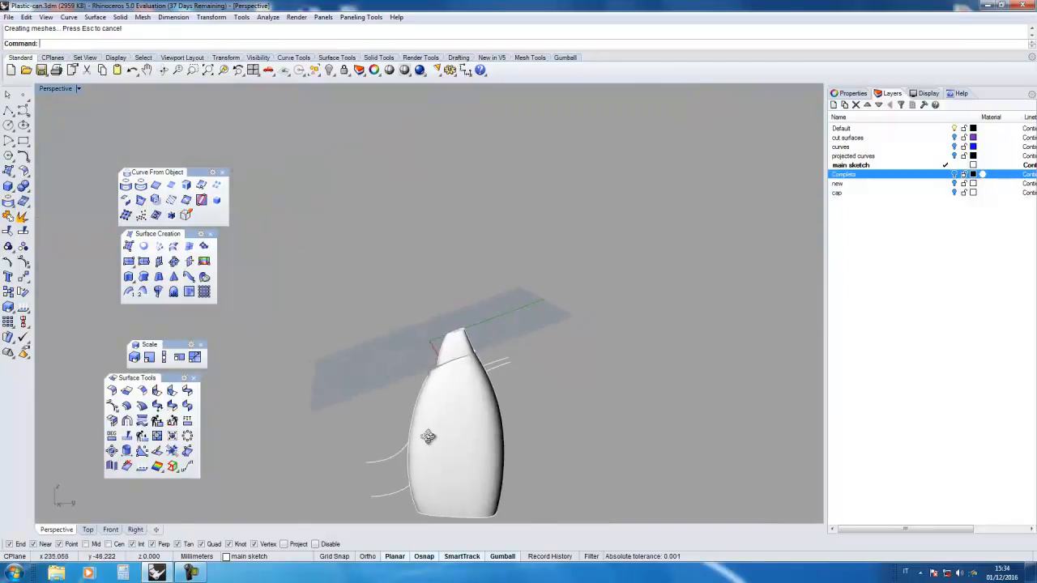
scroll(442, 437, "up", 4)
double_click(47, 88)
double_click(441, 314)
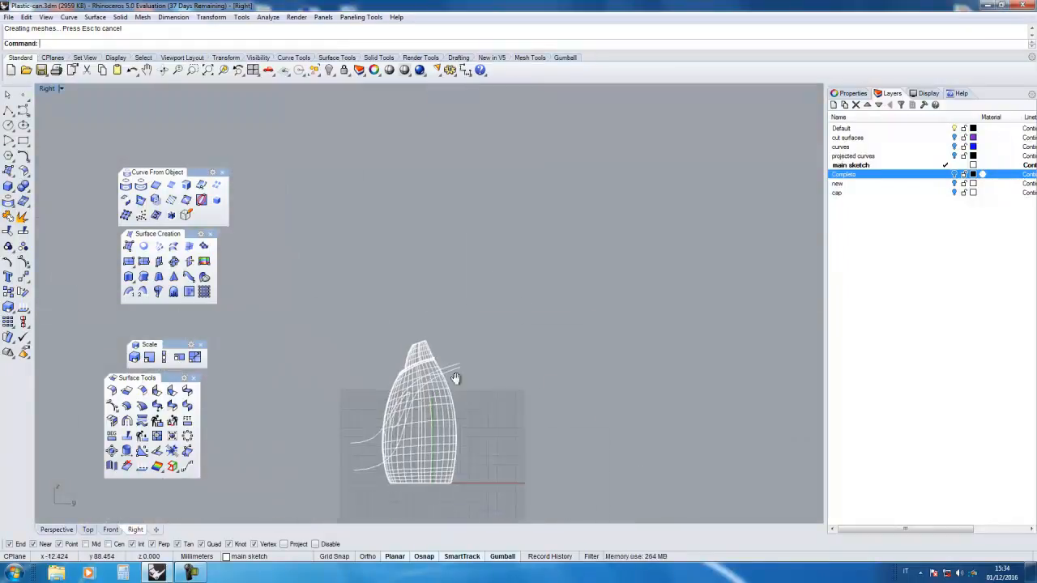
left_click(9, 231)
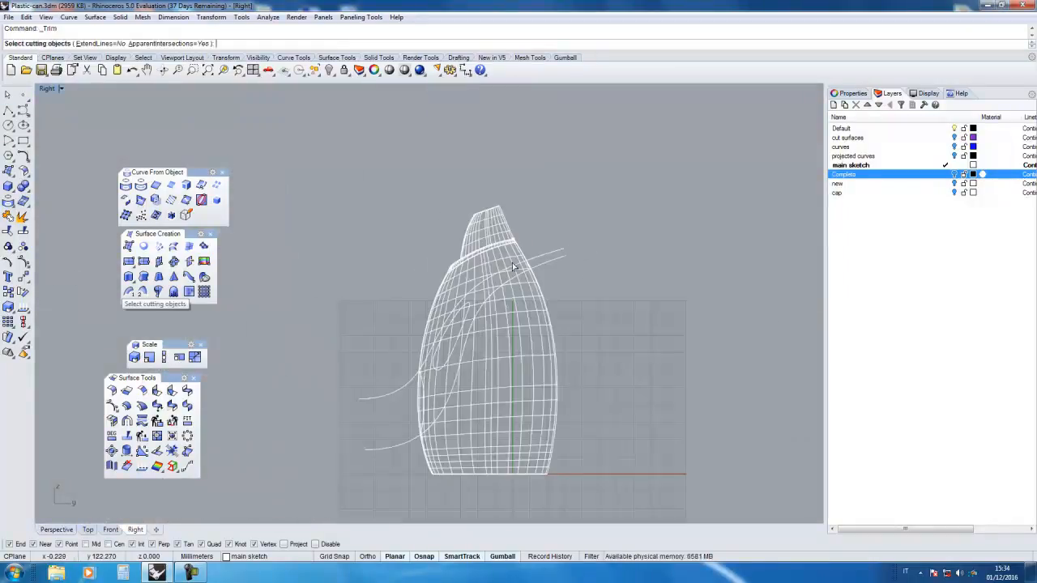
scroll(511, 263, "up", 4)
left_click(570, 251)
left_click(572, 261)
right_click(633, 279)
scroll(519, 284, "up", 5)
left_click(486, 289)
scroll(468, 292, "down", 6)
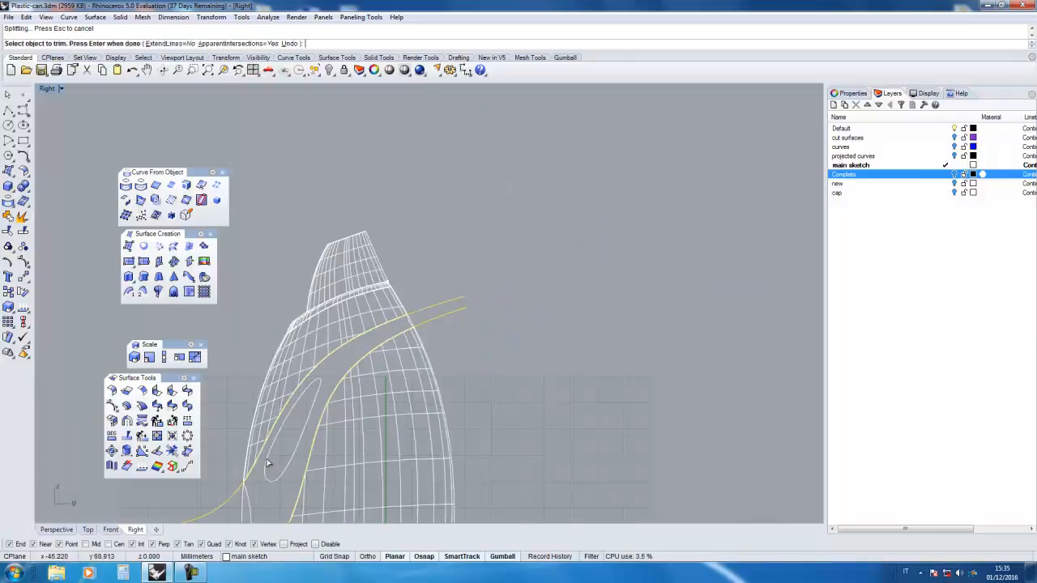
Finish the trim in the Perspective view and hide the two S-shaped cutting curves
double_click(50, 88)
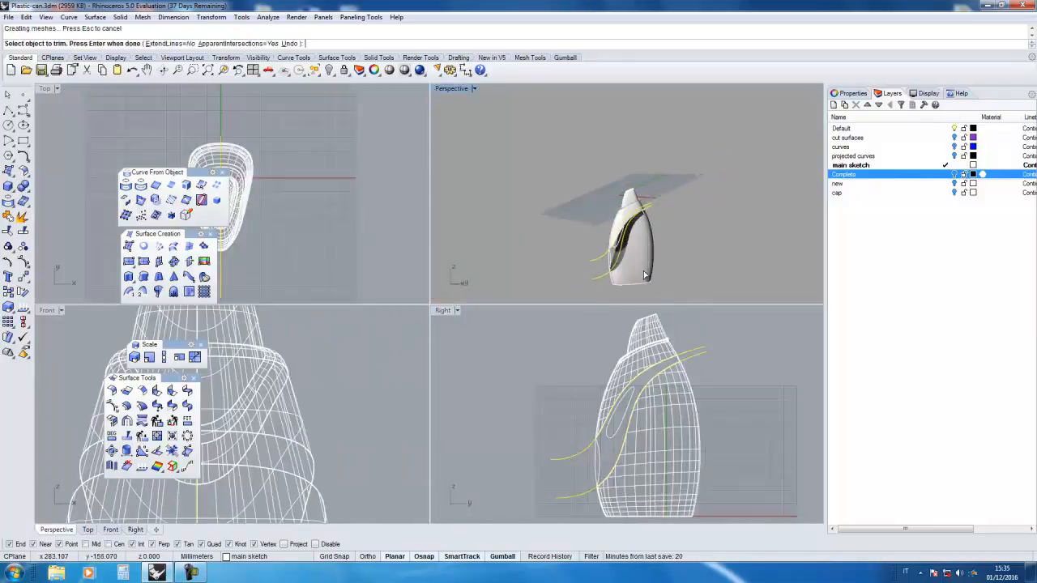
scroll(625, 254, "up", 5)
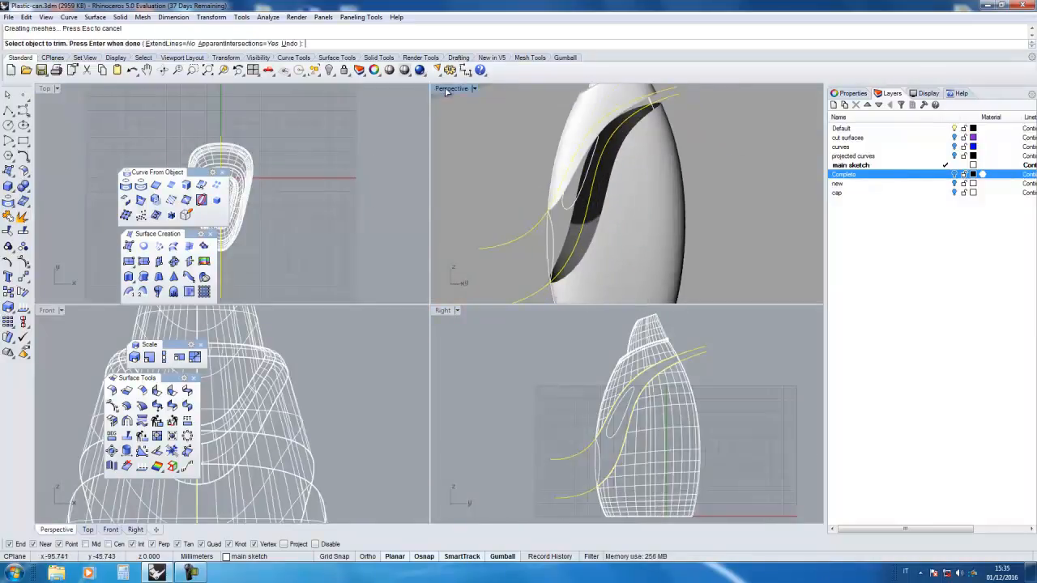
double_click(450, 88)
scroll(262, 270, "down", 1)
key("ctrl+h")
left_click_drag(247, 443, 240, 491)
right_click(257, 484)
scroll(267, 409, "down", 4)
right_click_drag(316, 398, 295, 387)
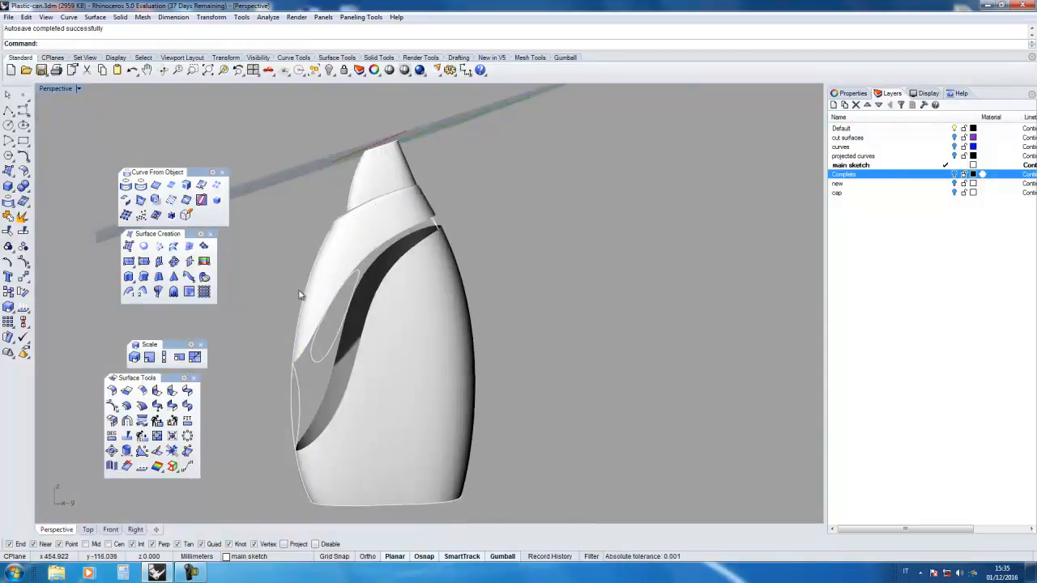
Set up a two-rail sweep across the trimmed band, with its two edges as rails and the end curves as cross sections
scroll(278, 445, "up", 5)
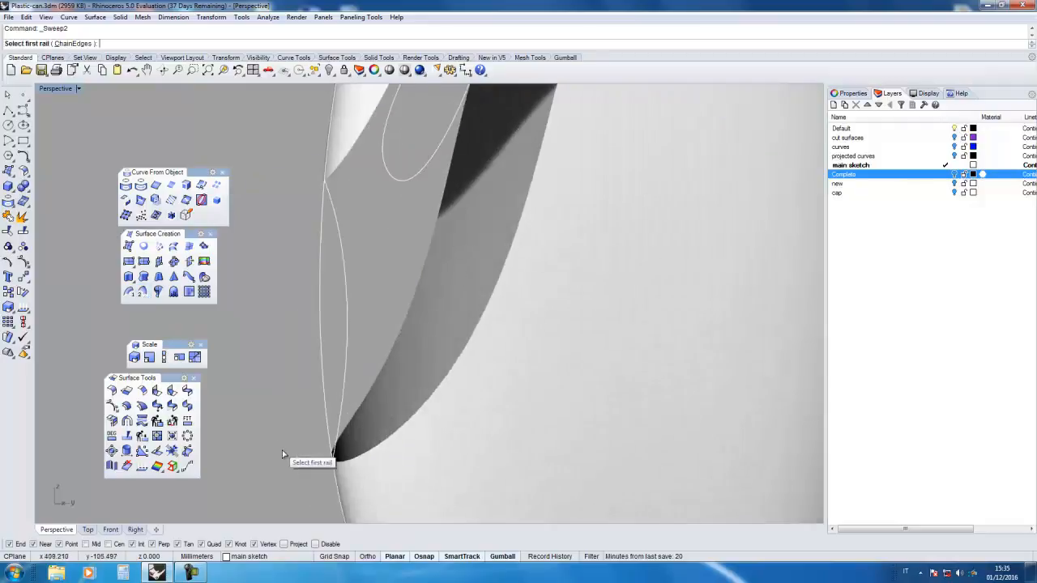
left_click(384, 451)
scroll(384, 451, "down", 3)
left_click(368, 303)
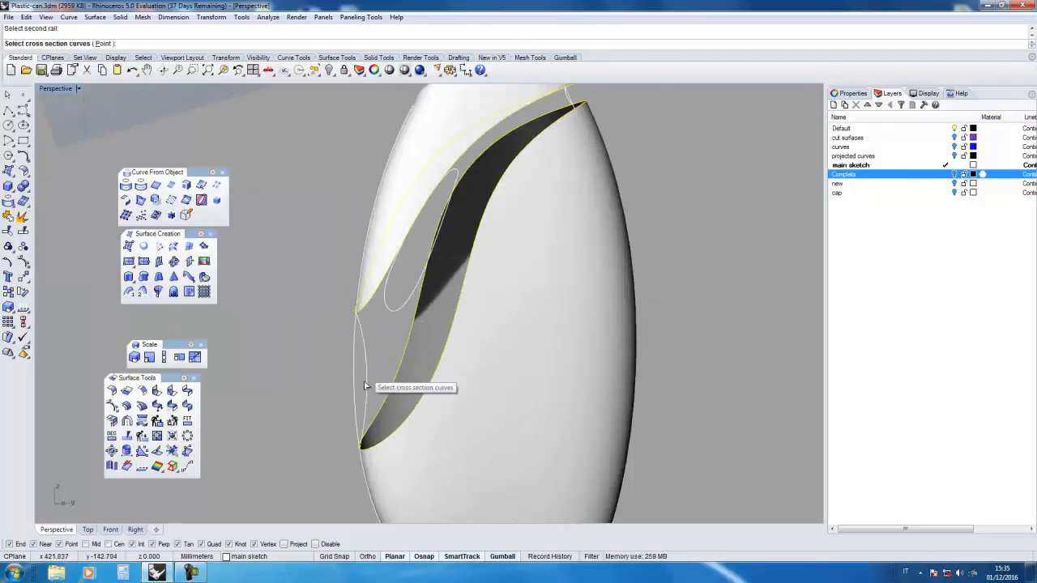
left_click(363, 434)
scroll(565, 121, "up", 5)
right_click_drag(566, 145, 568, 134)
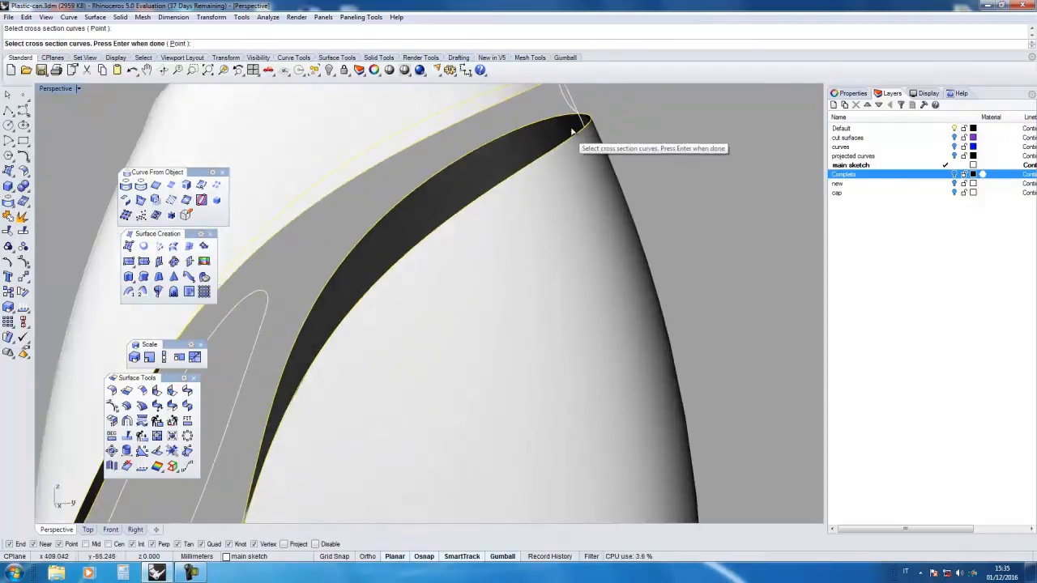
left_click(574, 113)
scroll(463, 290, "down", 5)
scroll(462, 290, "down", 3)
key("Return")
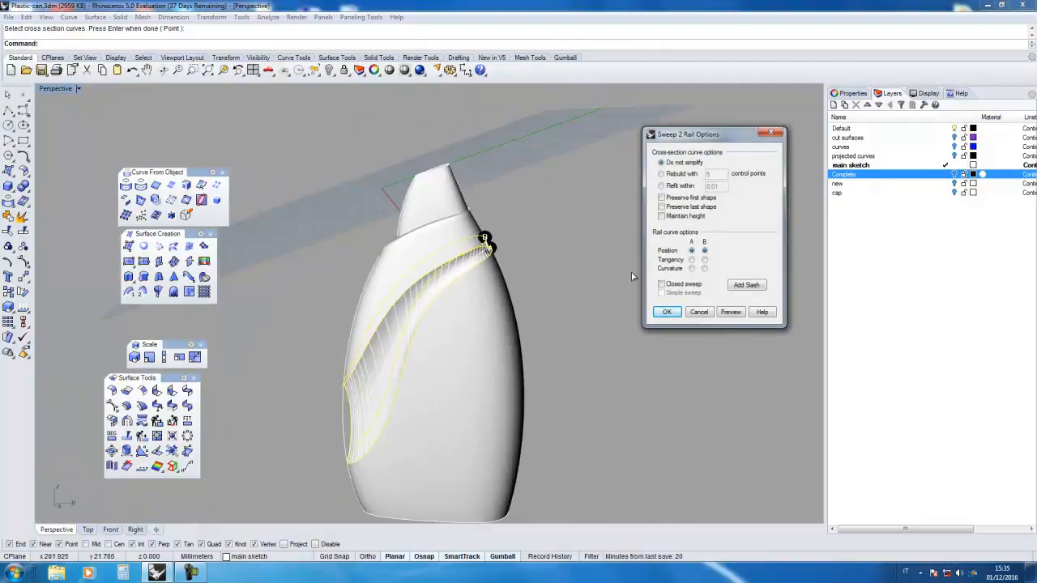
Set rail A of the sweep to Tangency, keep rail B at Position, and preview the surface
scroll(519, 338, "up", 5)
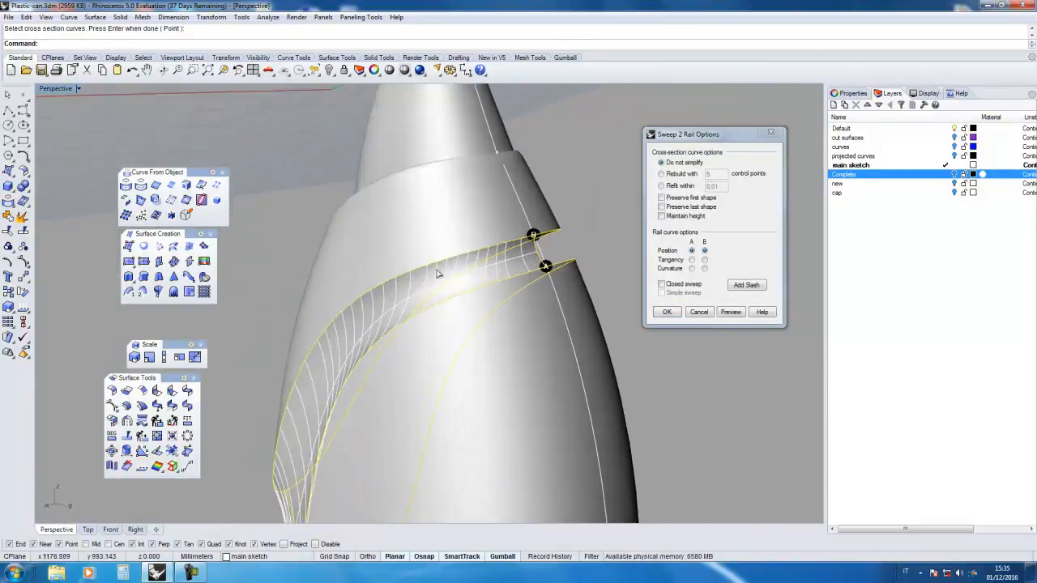
left_click(691, 260)
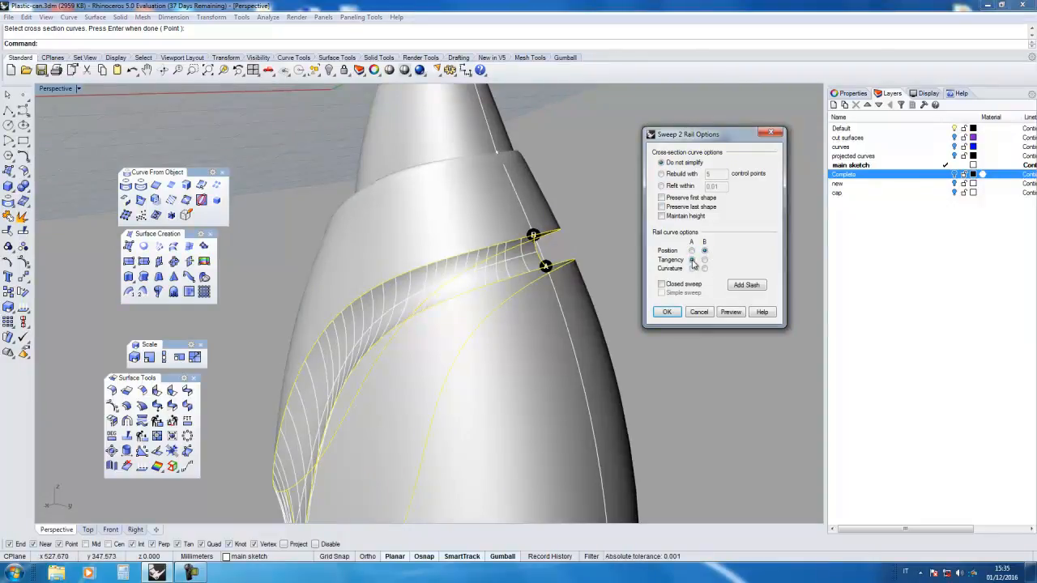
left_click(737, 314)
right_click_drag(453, 319, 570, 285)
left_click(691, 260)
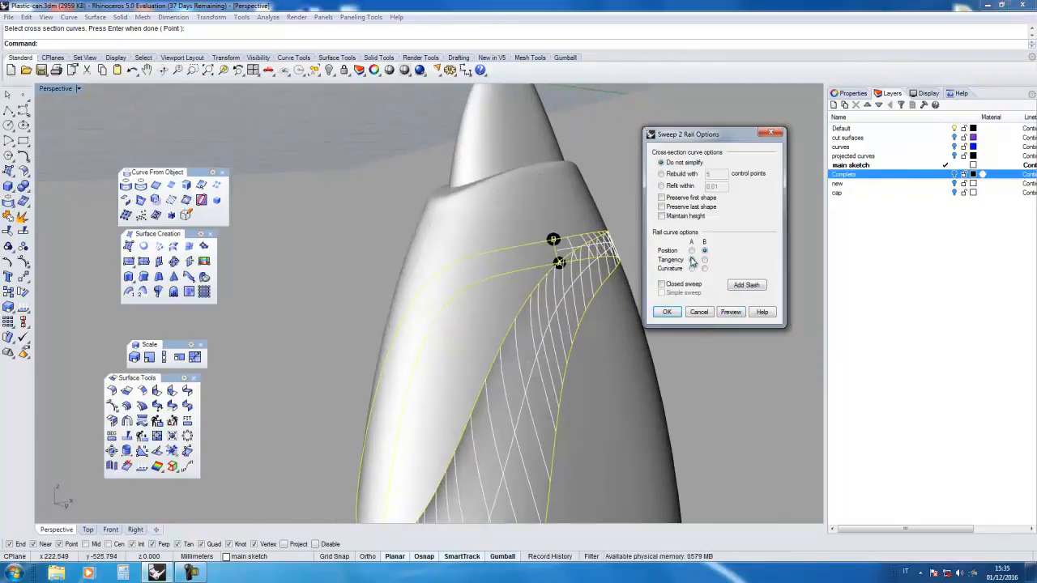
left_click(730, 312)
right_click_drag(518, 324, 284, 333)
scroll(285, 333, "up", 5)
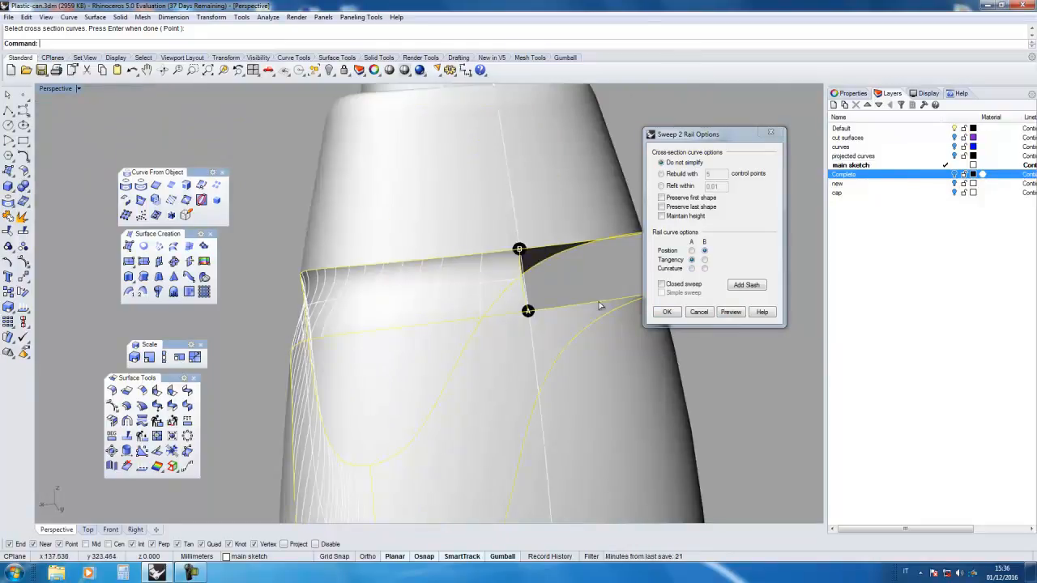
Make the sweep closed so it wraps fully around the can, and create the surface
right_click_drag(590, 326, 302, 354)
left_click(662, 287)
scroll(322, 361, "down", 12)
scroll(321, 362, "up", 7)
left_click(671, 313)
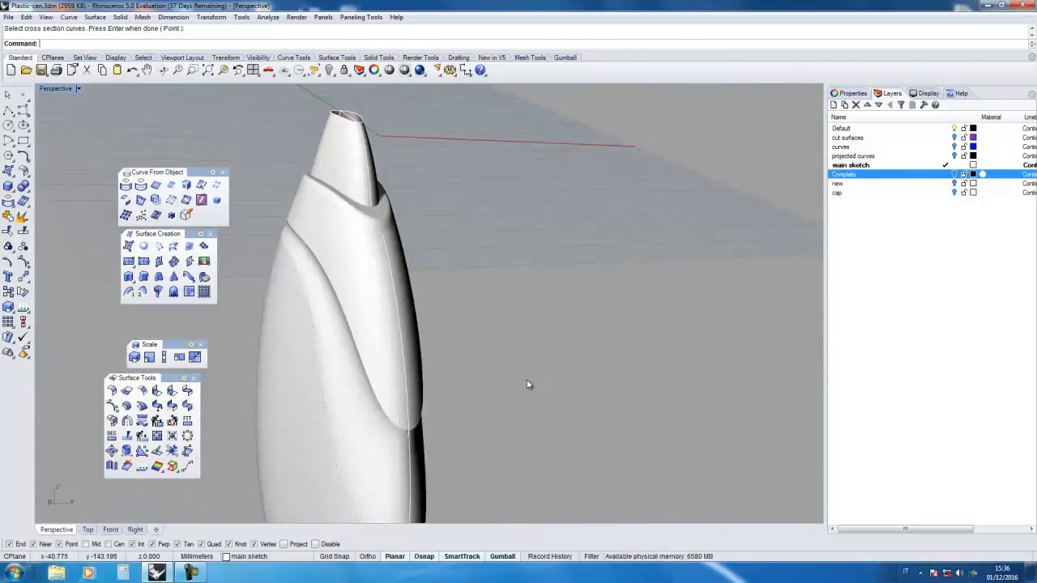
right_click_drag(559, 356, 371, 387)
scroll(371, 387, "down", 7)
Trim the swept surface with the elongated closed curve in the Right view to cut the handle hole
double_click(42, 92)
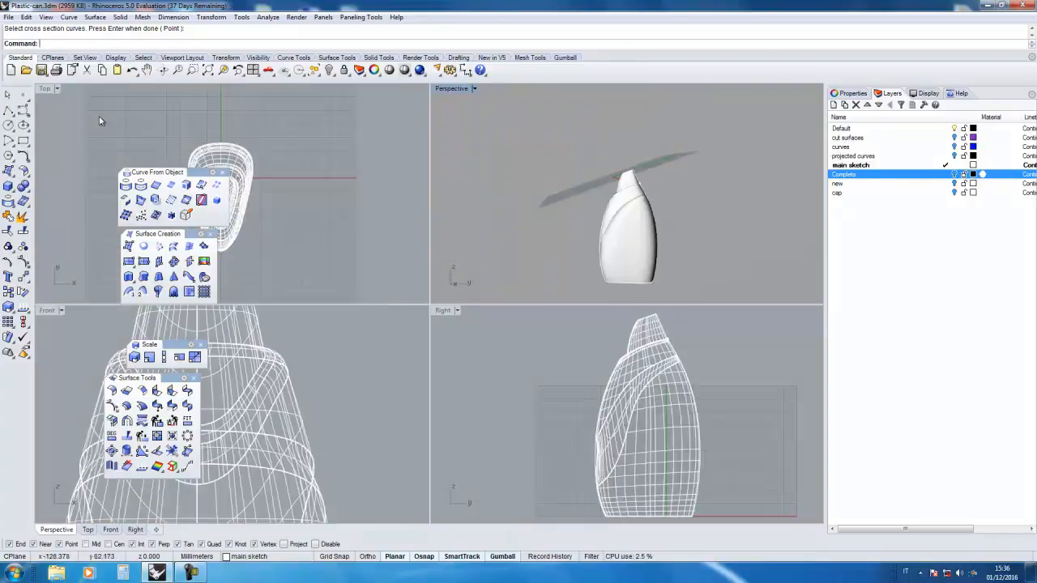
double_click(439, 311)
scroll(464, 200, "up", 3)
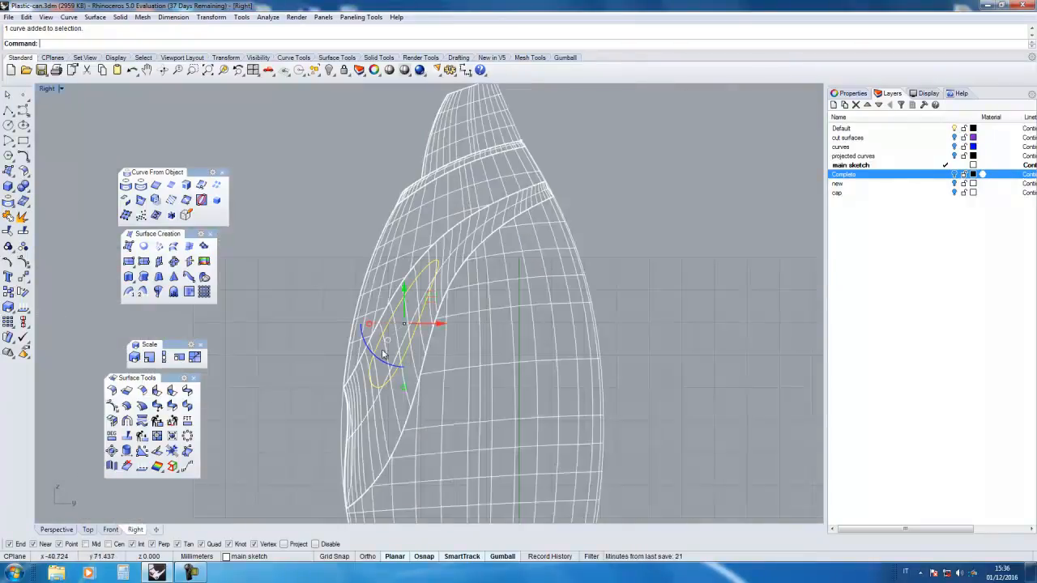
left_click(7, 231)
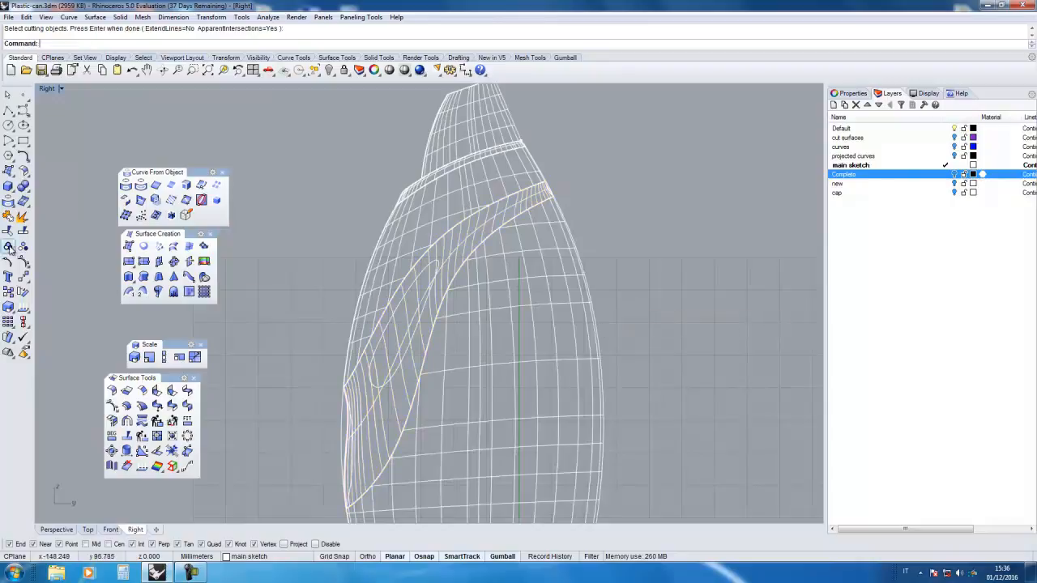
left_click(408, 359)
right_click(271, 339)
left_click(396, 337)
right_click(396, 337)
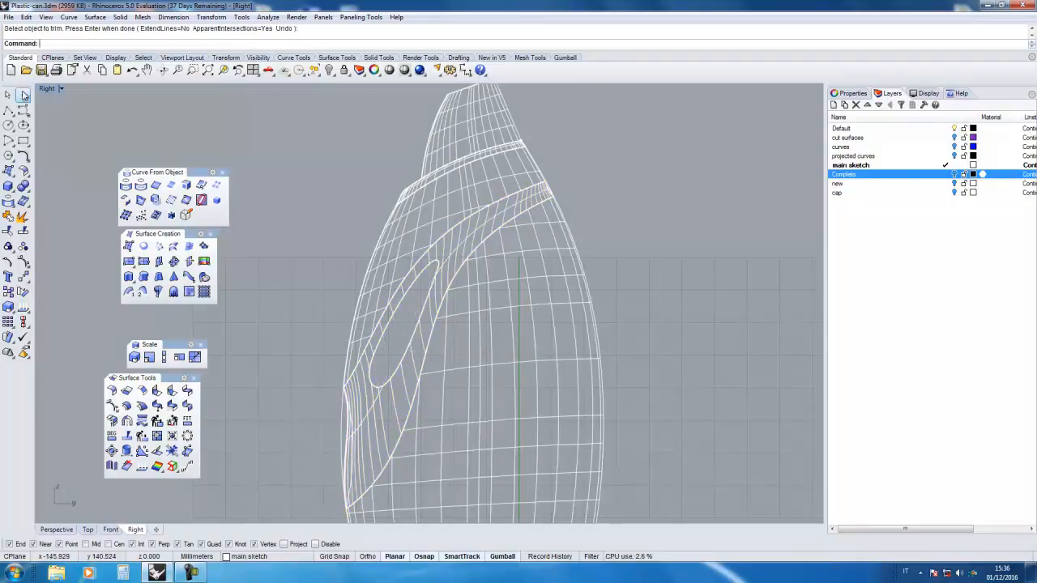
Set up a surface blend between the handle hole's edges on both sides of the can
double_click(47, 89)
double_click(451, 89)
scroll(343, 351, "up", 5)
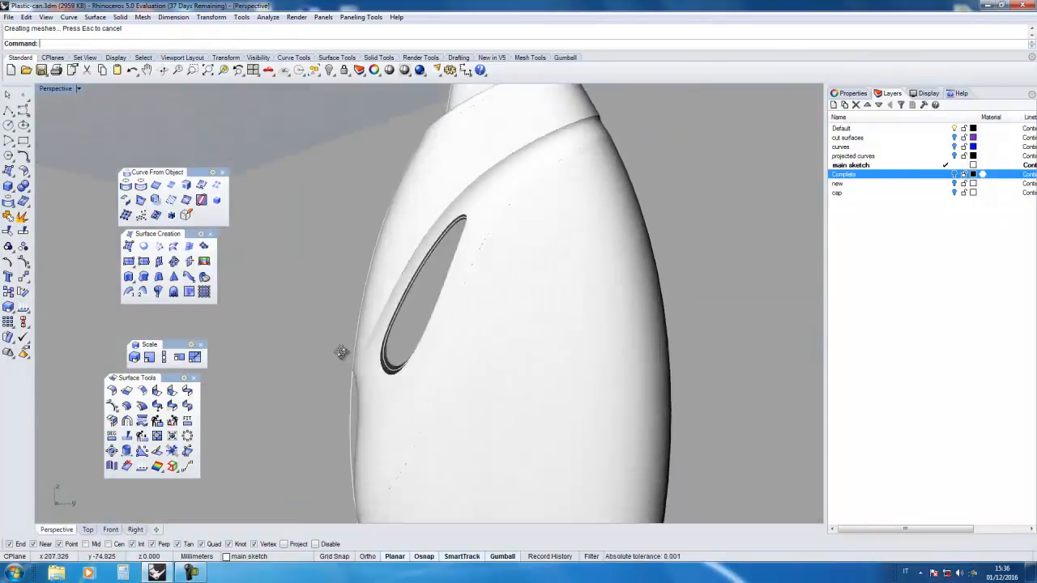
left_click(187, 392)
right_click_drag(382, 351, 389, 352)
left_click(389, 353)
right_click(398, 366)
left_click(392, 370)
right_click(378, 365)
right_click(306, 293)
mouse_move(486, 287)
right_mouse_down()
mouse_move(500, 289)
mouse_move(489, 292)
right_mouse_up()
Set both bulge values of the handle hole blend to 0.05 and create the surface
left_click_drag(789, 199, 693, 203)
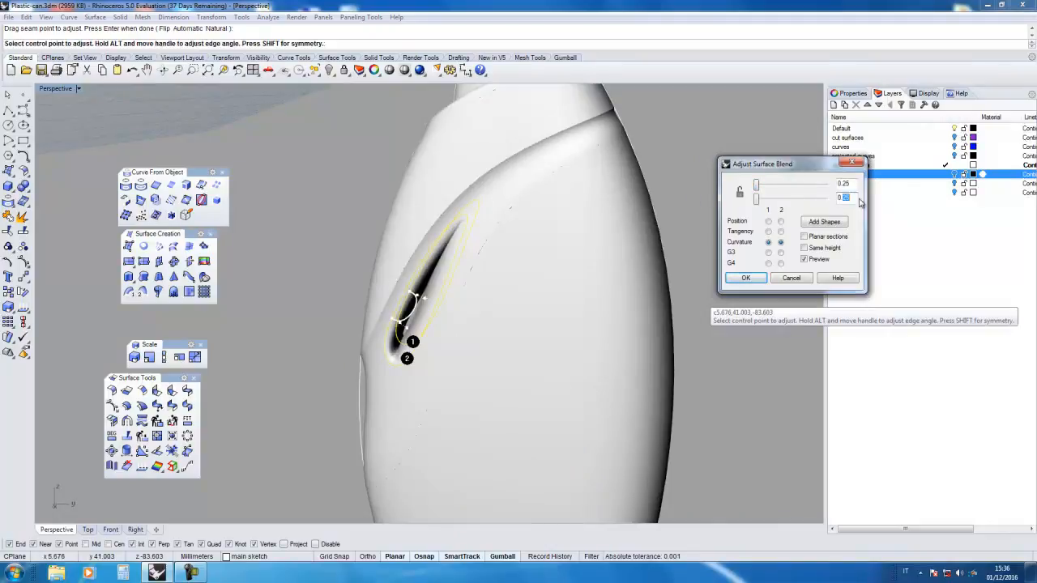
type("0.05")
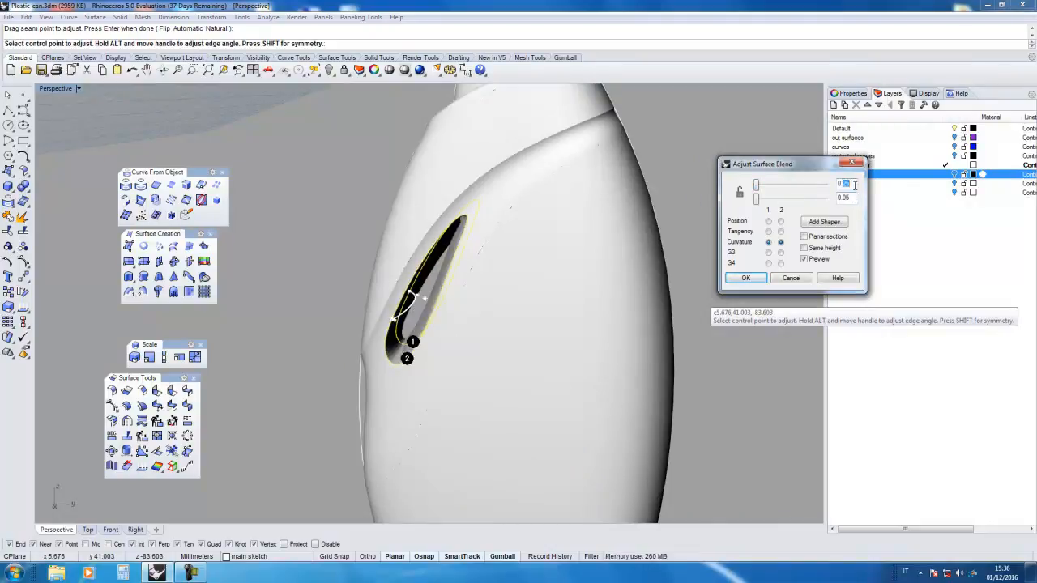
type("0.0")
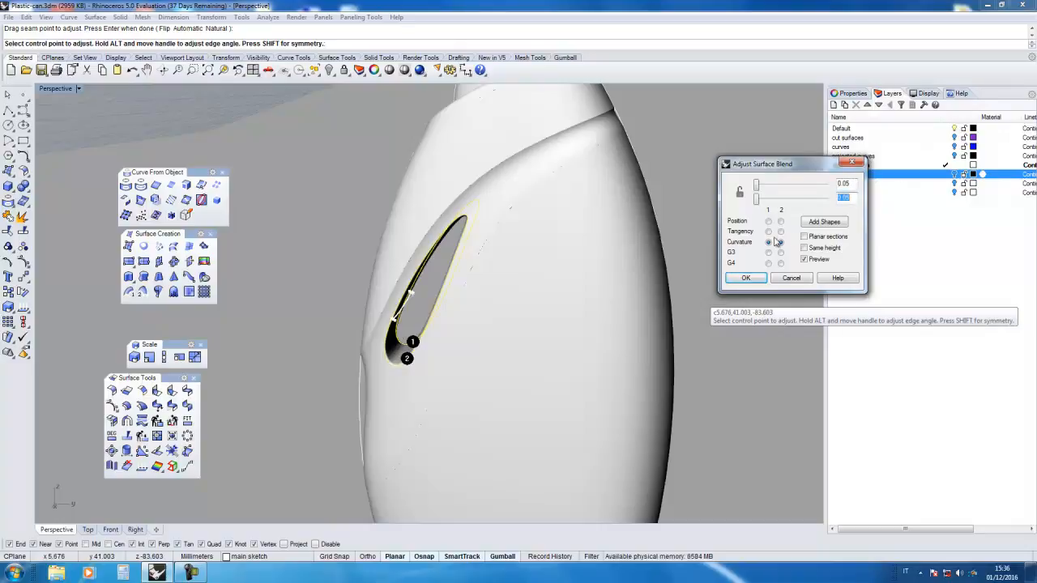
left_click(745, 279)
Examine the blended handle hole and the whole can from several angles
right_click_drag(412, 317, 396, 283)
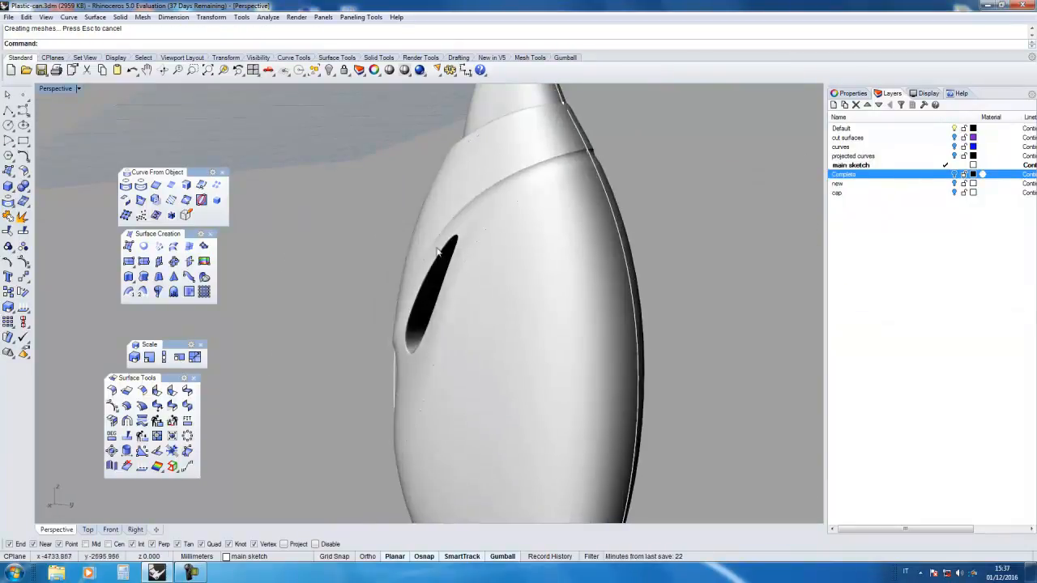
scroll(442, 269, "down", 7)
scroll(474, 220, "up", 2)
left_click(191, 572)
left_click(882, 493)
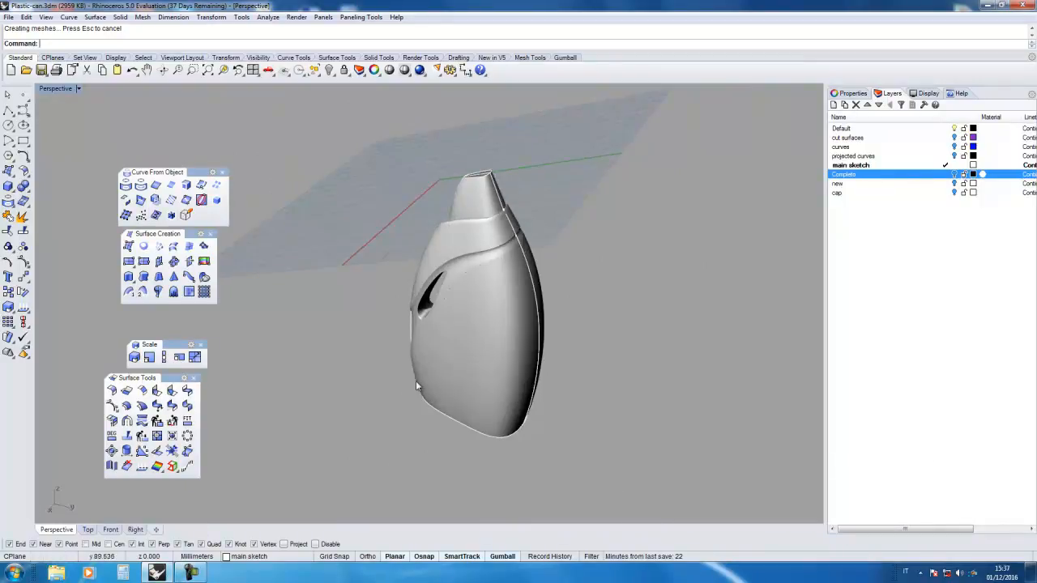
right_click_drag(438, 328, 458, 268)
scroll(458, 257, "up", 7)
scroll(462, 162, "down", 7)
scroll(469, 152, "up", 6)
scroll(457, 206, "down", 6)
left_click(120, 17)
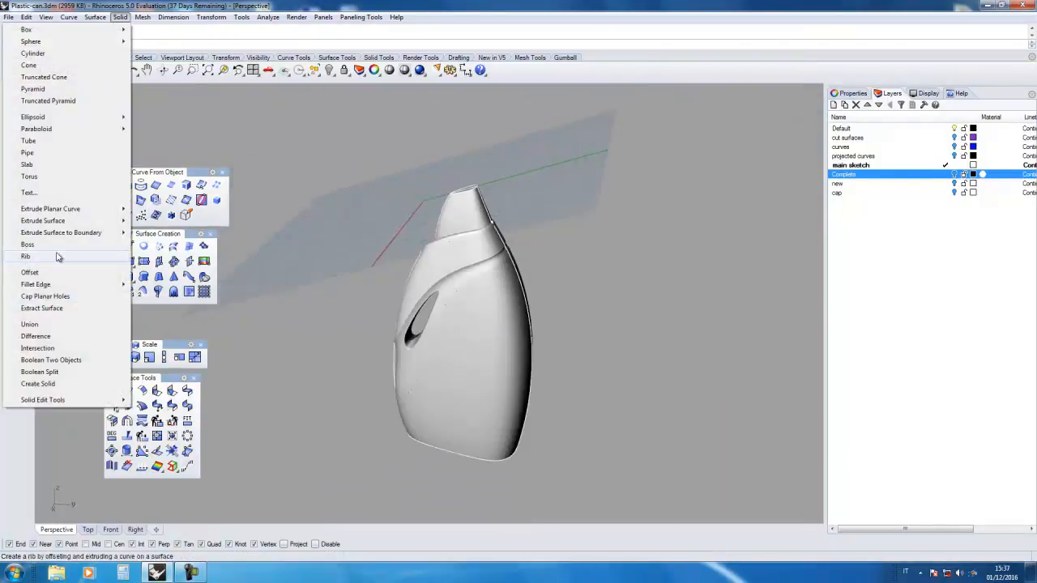
mouse_move(61, 288)
left_click(162, 297)
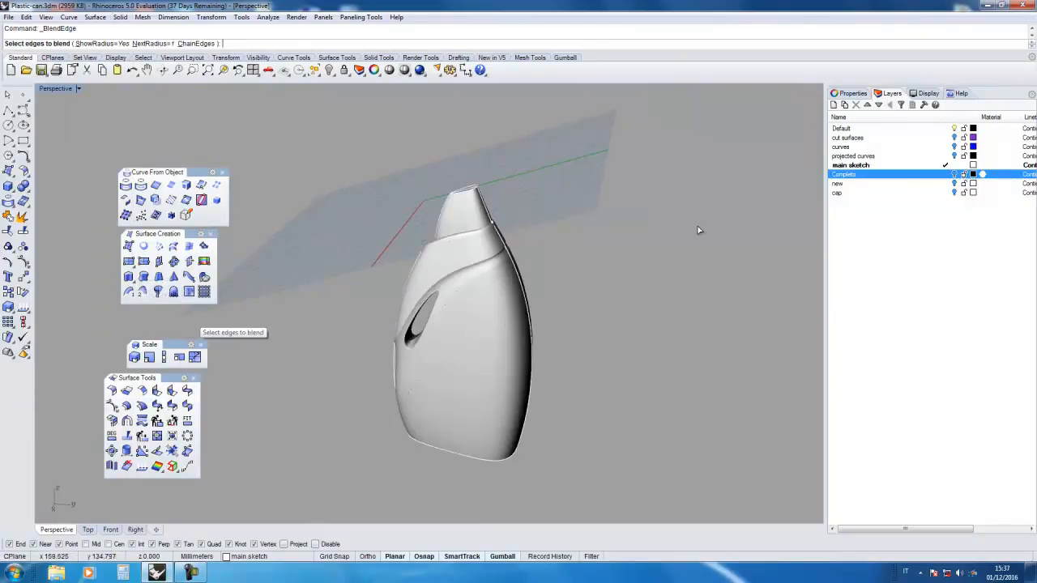
key("Escape")
Look up the BlendEdge command in the built-in help
left_click(959, 95)
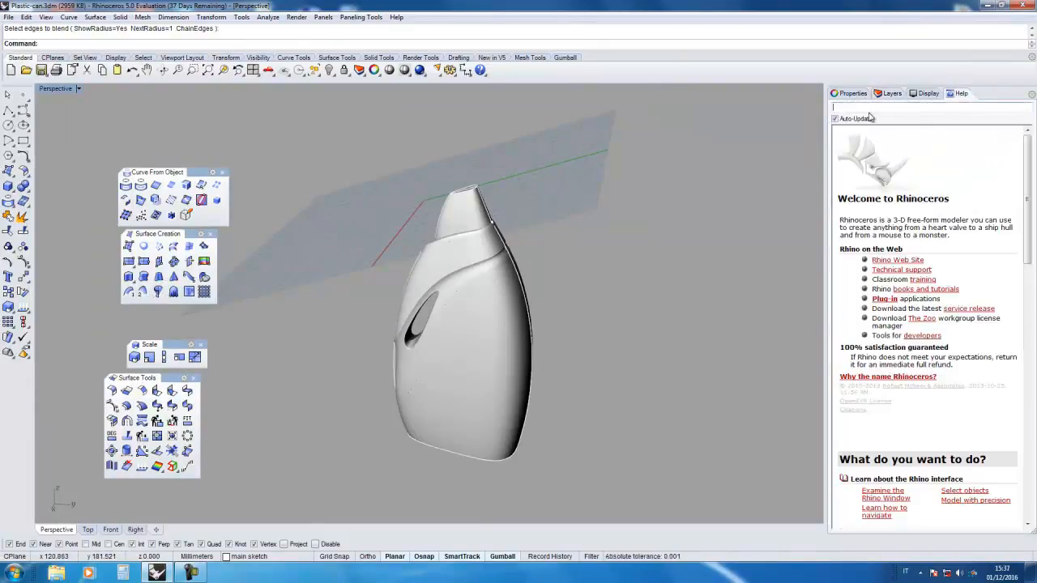
left_click(869, 109)
type("BlendEdge")
left_click(851, 130)
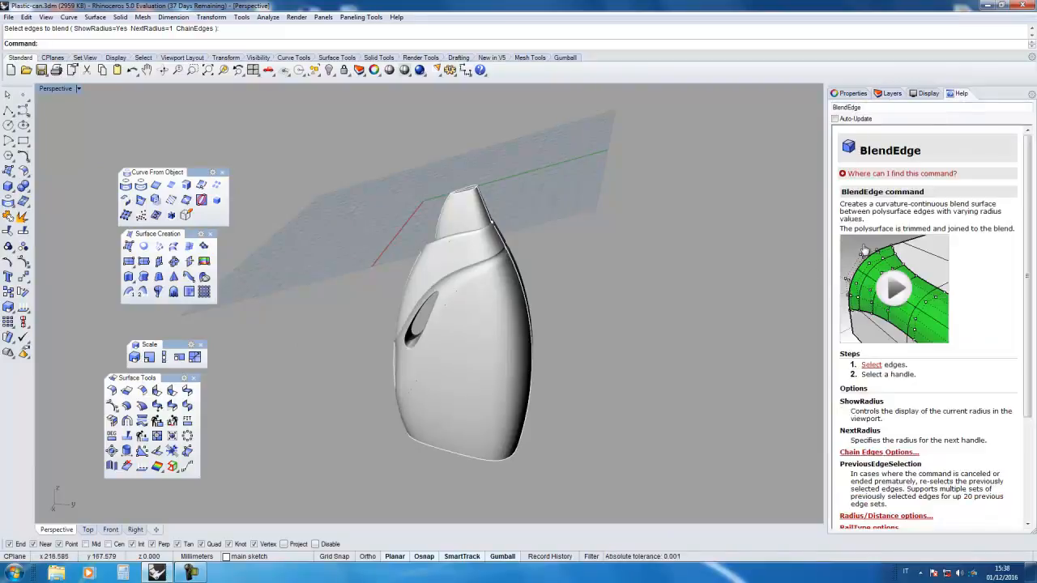
Float the Solid Tools palette beside the can and try Blend Edge on the neck
left_click(23, 187)
left_click_drag(40, 185, 261, 349)
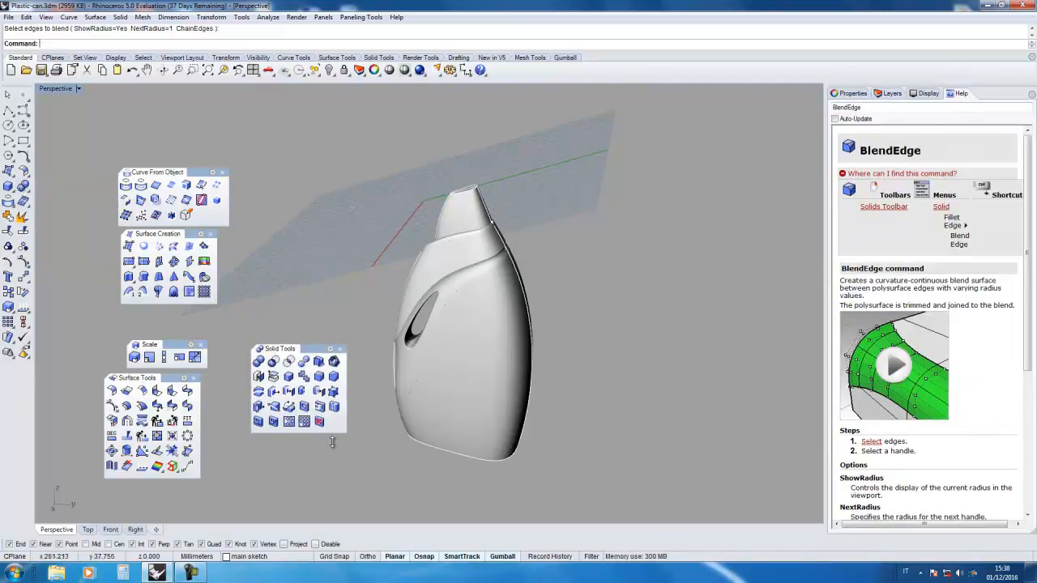
right_click(319, 378)
scroll(486, 204, "up", 5)
scroll(435, 201, "up", 3)
scroll(423, 205, "down", 10)
right_click_drag(424, 204, 392, 362)
scroll(392, 363, "down", 4)
Cap the can's planar openings, closing the top of the neck with a flat face
left_click(259, 377)
left_click(400, 350)
key("Return")
key("ctrl+a")
scroll(356, 357, "up", 3)
key("Escape")
scroll(413, 248, "up", 10)
scroll(500, 219, "up", 4)
right_click_drag(499, 219, 442, 245)
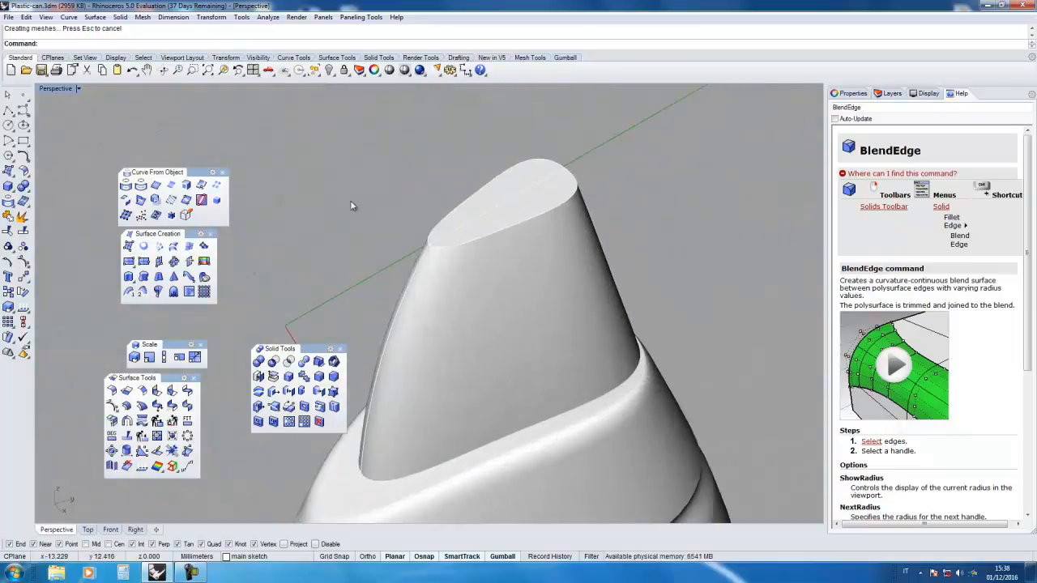
Start a Blend Edge and select the neck's top rim in the Perspective view, showing it enlarged in the Right view
right_click(319, 376)
scroll(534, 212, "up", 5)
left_click(534, 233)
right_click_drag(379, 238, 265, 201)
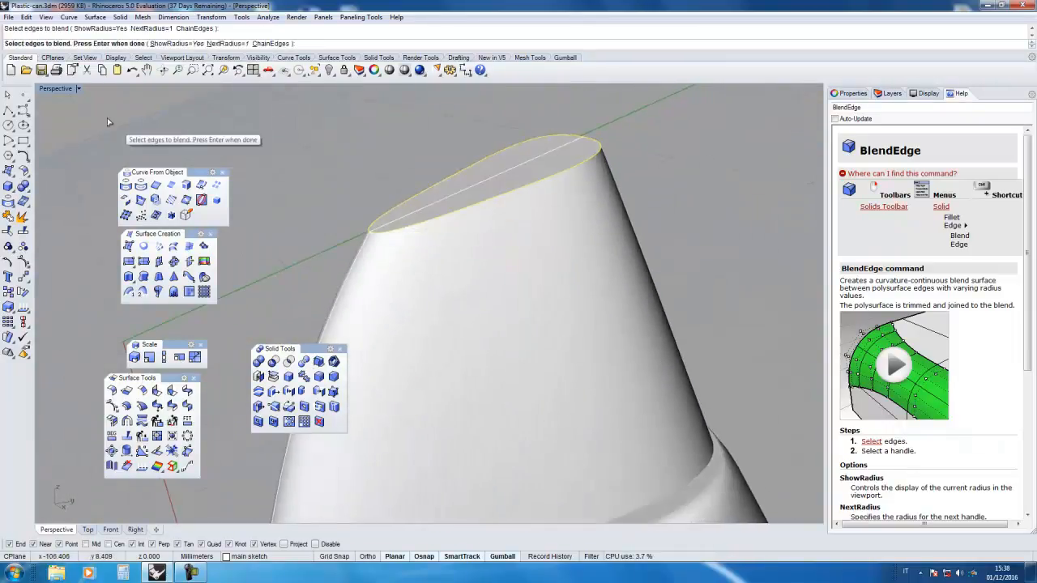
double_click(61, 90)
right_click_drag(639, 319, 642, 342)
scroll(642, 342, "up", 5)
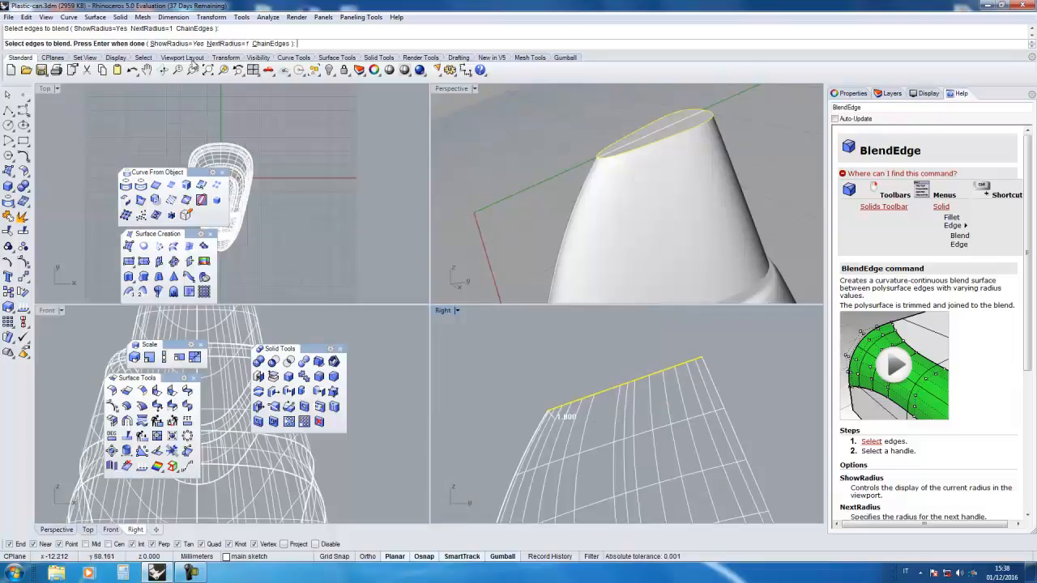
Add a radius 2 blend handle at the highest end of the neck's top rim and complete the edge blend
right_click(354, 134)
left_click(183, 44)
left_click(213, 46)
type("2")
key("Return")
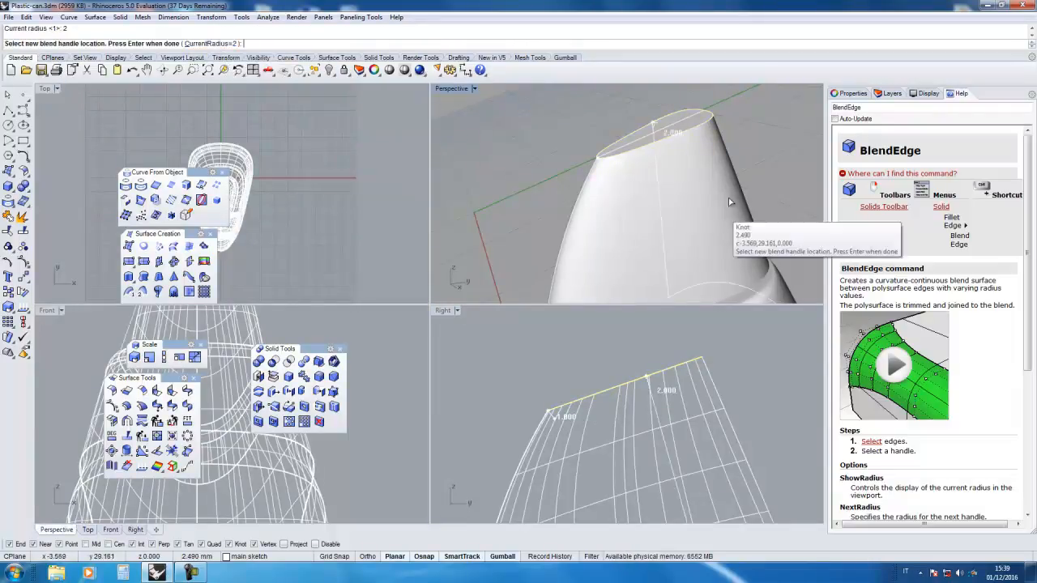
left_click(706, 361)
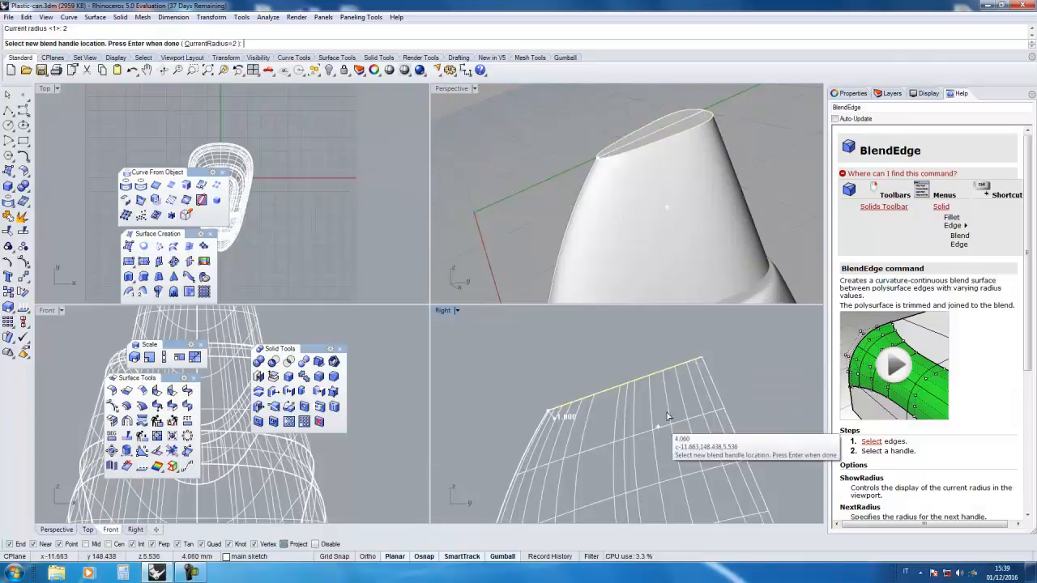
key("Return")
Set the Perspective view to Shaded display and maximize it
right_click_drag(640, 152, 613, 166)
left_click(473, 88)
left_click(466, 120)
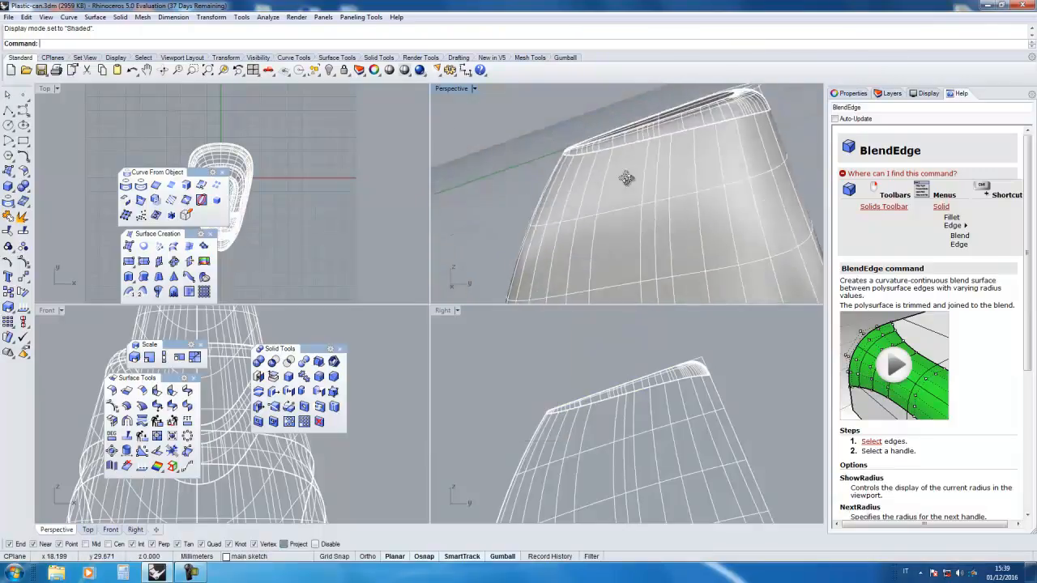
double_click(464, 91)
Blend the can's bottom edge with a radius of 4 using BlendEdge
scroll(435, 418, "down", 5)
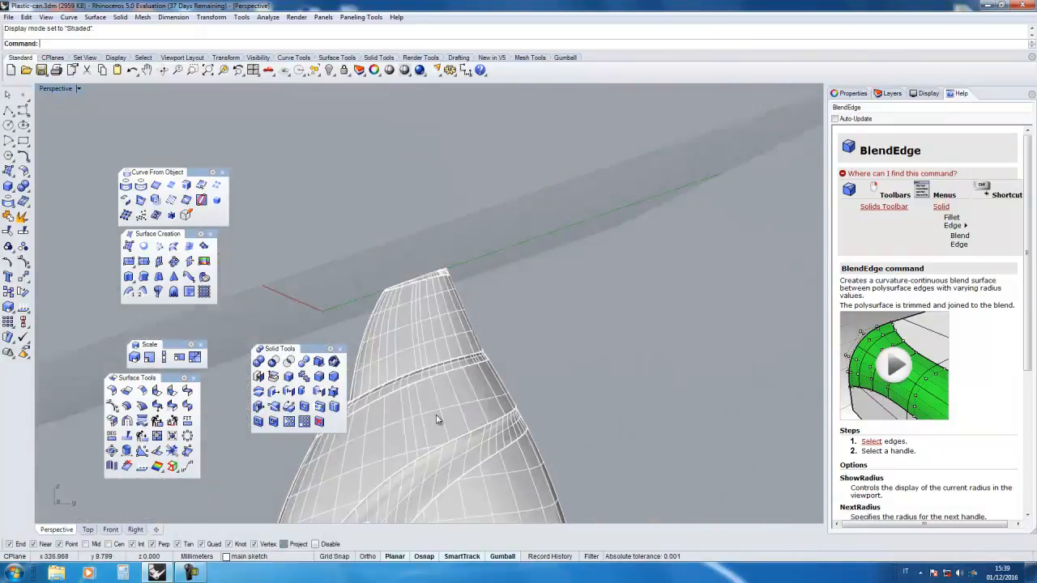
scroll(475, 393, "up", 4)
right_click_drag(474, 393, 482, 322)
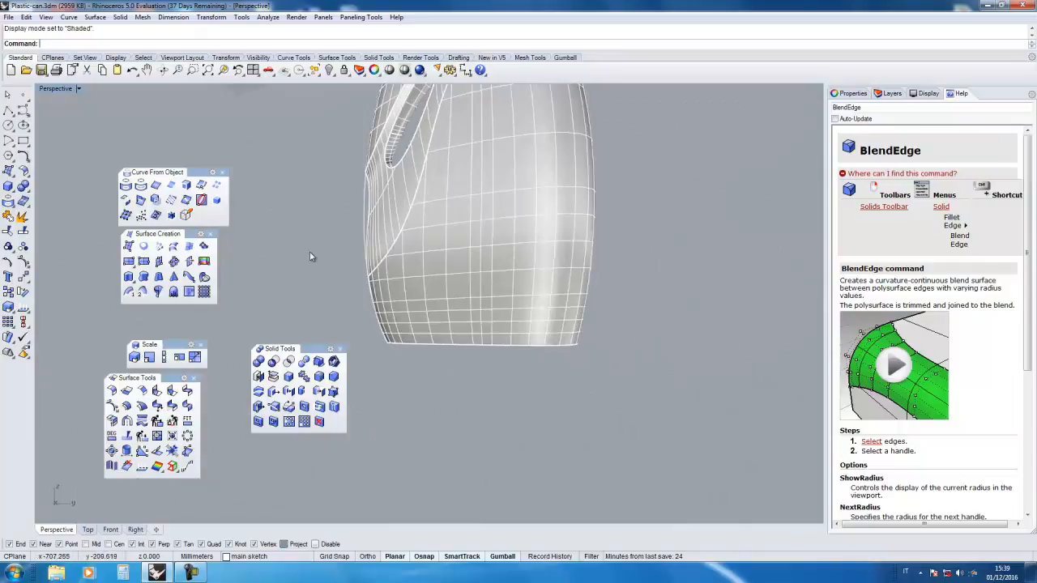
right_click_drag(284, 228, 322, 226)
right_click(321, 226)
right_click_drag(442, 319, 478, 277)
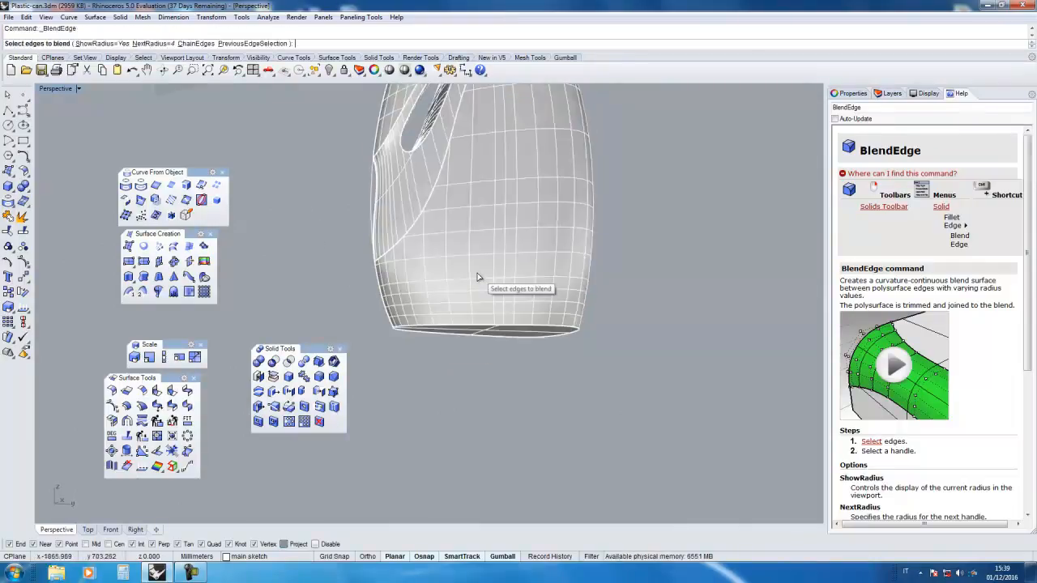
left_click(440, 337)
right_click(290, 255)
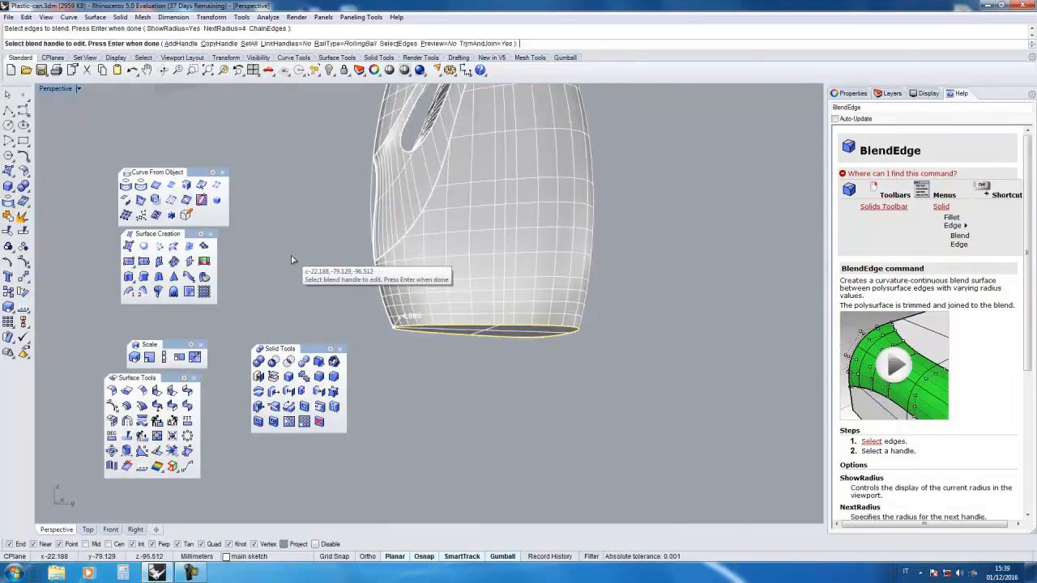
right_click_drag(465, 294, 461, 327)
scroll(461, 326, "down", 4)
scroll(447, 157, "up", 4)
right_click_drag(466, 141, 467, 192, "shift")
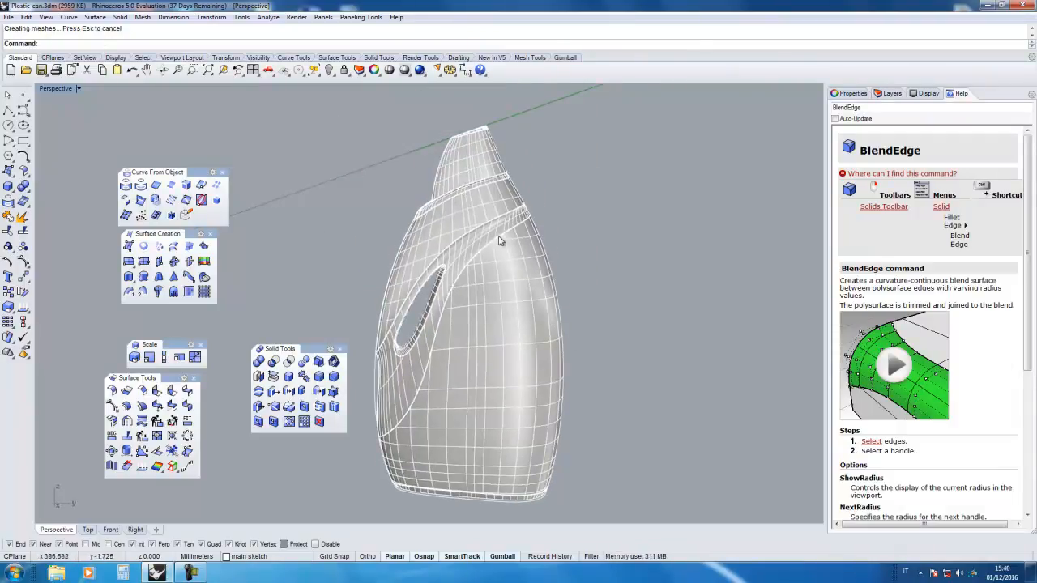
Set the Perspective view to Rendered display
right_click_drag(438, 255, 392, 238)
left_click(79, 89)
left_click(77, 141)
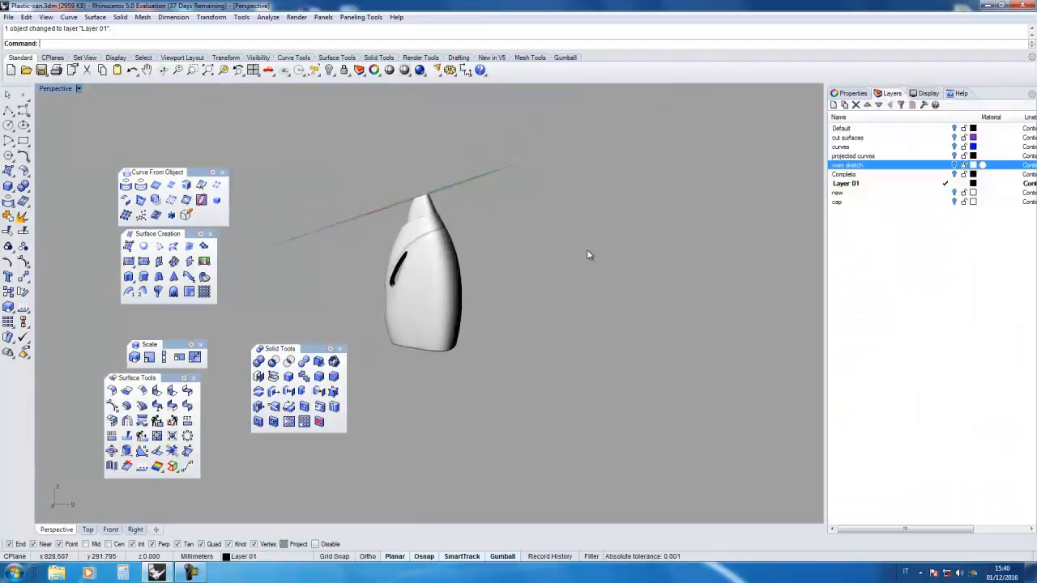
Set the Perspective view's construction plane to World Top
right_click_drag(589, 255, 433, 281)
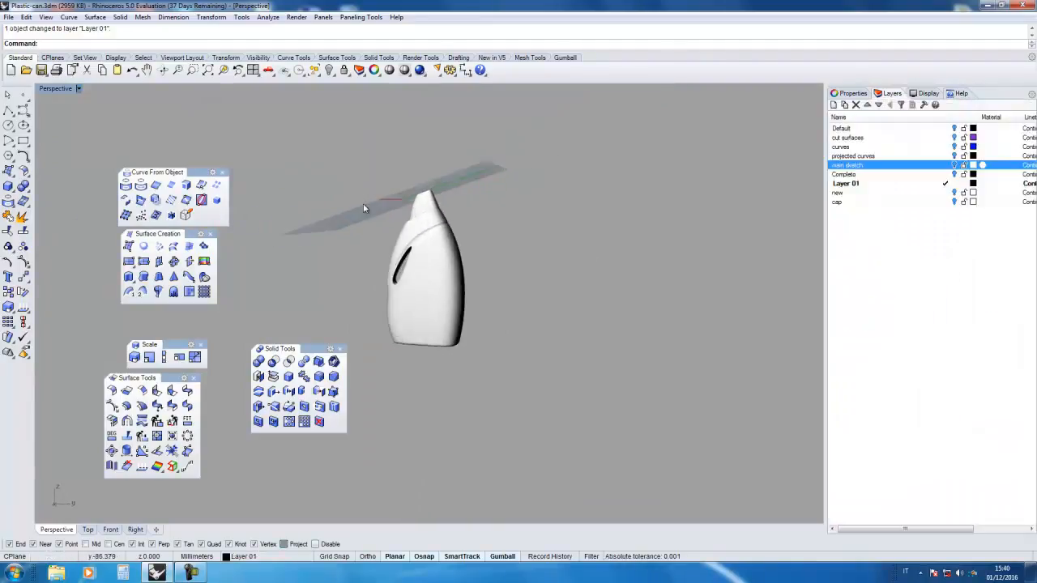
left_click(78, 89)
mouse_move(121, 283)
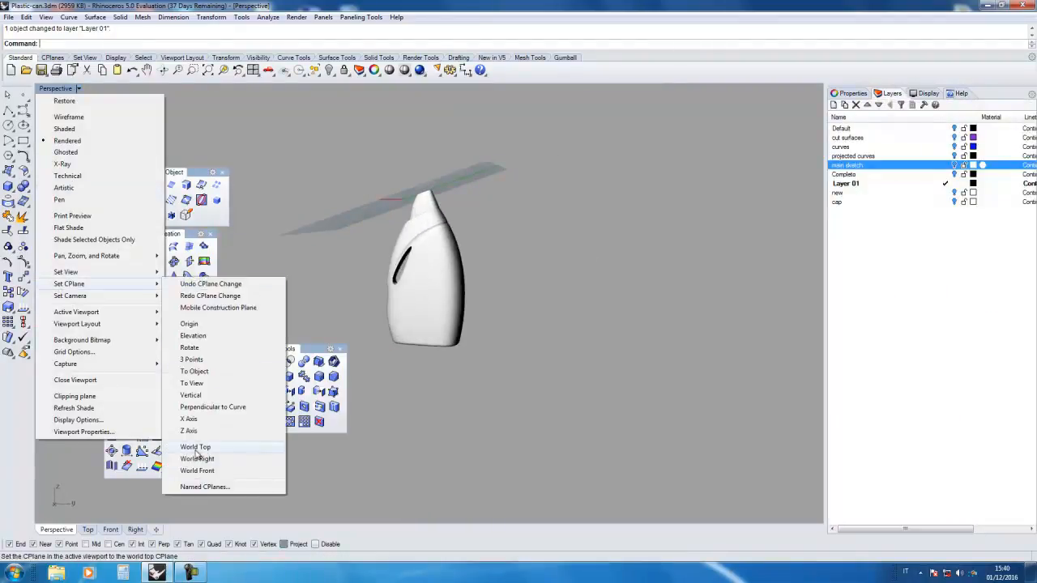
left_click(195, 450)
right_click_drag(396, 345, 378, 357)
scroll(377, 355, "up", 4)
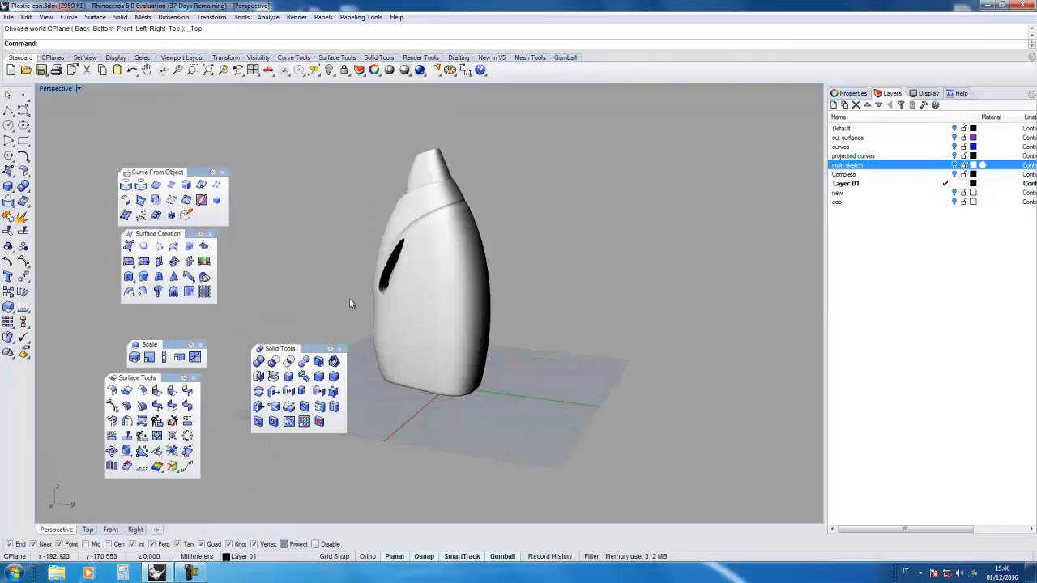
Float the Transform palette and place one copy of the can beside the original along the green axis
left_click(24, 279)
left_click_drag(50, 275, 266, 250)
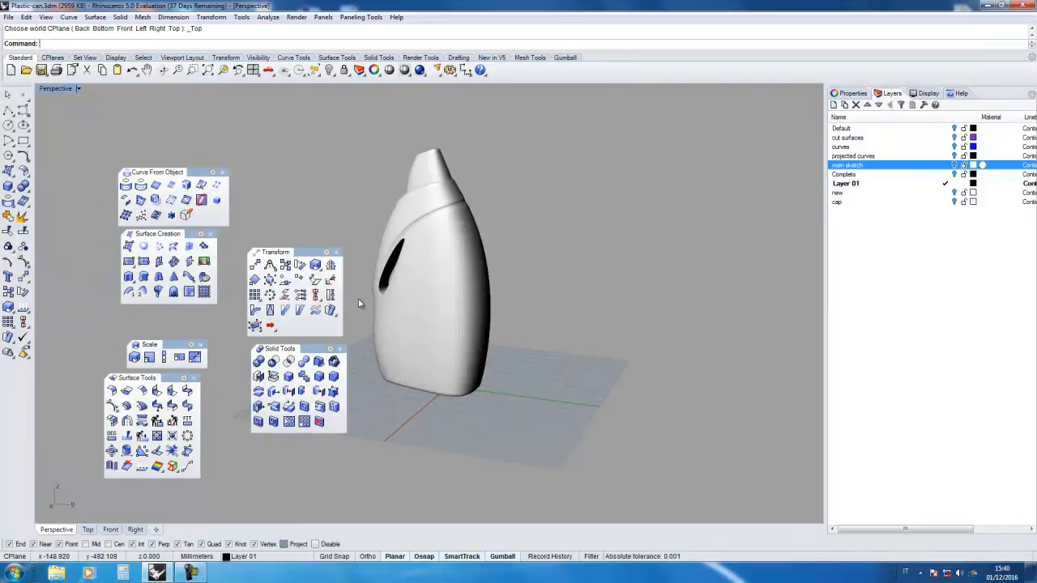
right_click_drag(453, 323, 483, 319)
left_click(456, 283)
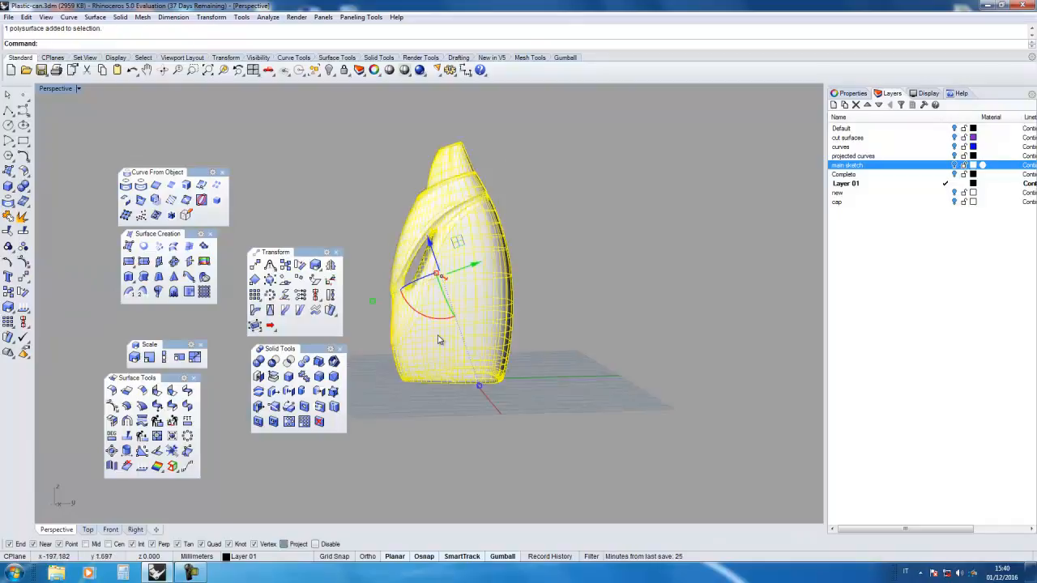
left_click(8, 305)
left_click(442, 398)
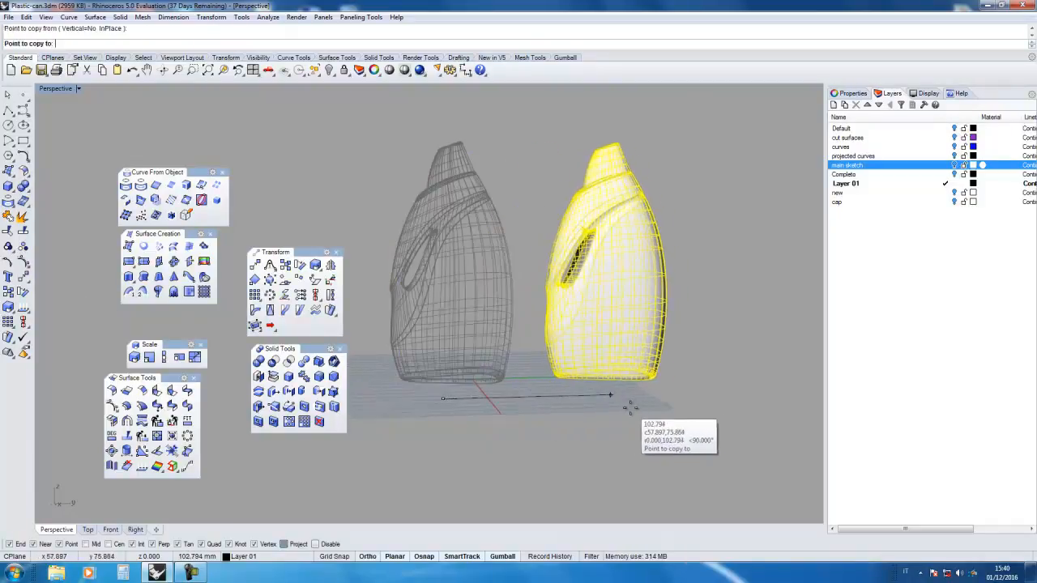
left_click(682, 409)
right_click(677, 397)
Apply CageEdit to the copied can with a World bounding box, 4 points and degree 3 in every direction, and a Global region
left_click(657, 326)
right_click_drag(657, 326, 613, 370)
left_click(362, 417)
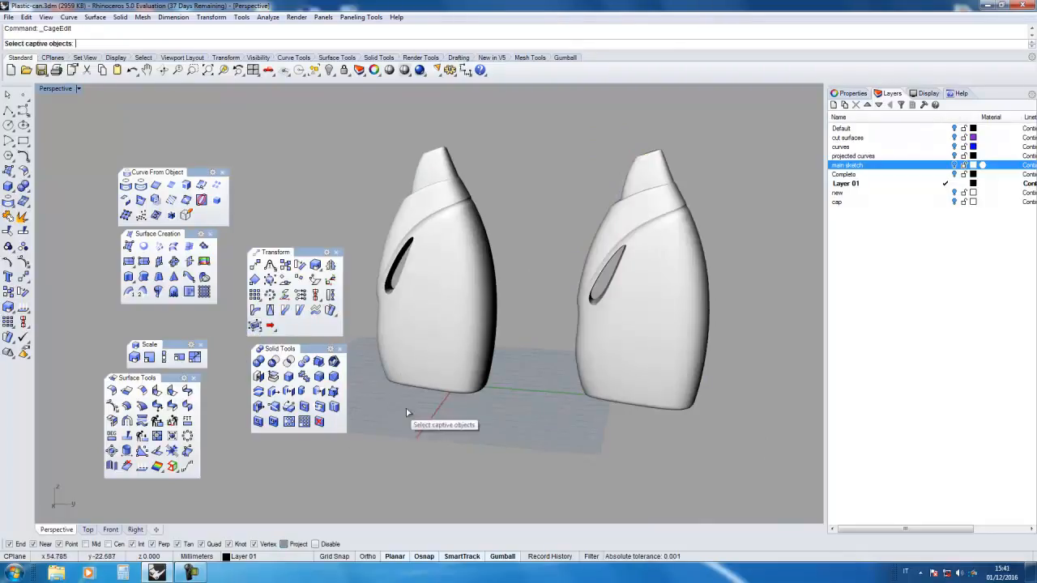
left_click(667, 292)
key("Return")
left_click(93, 44)
key("Return")
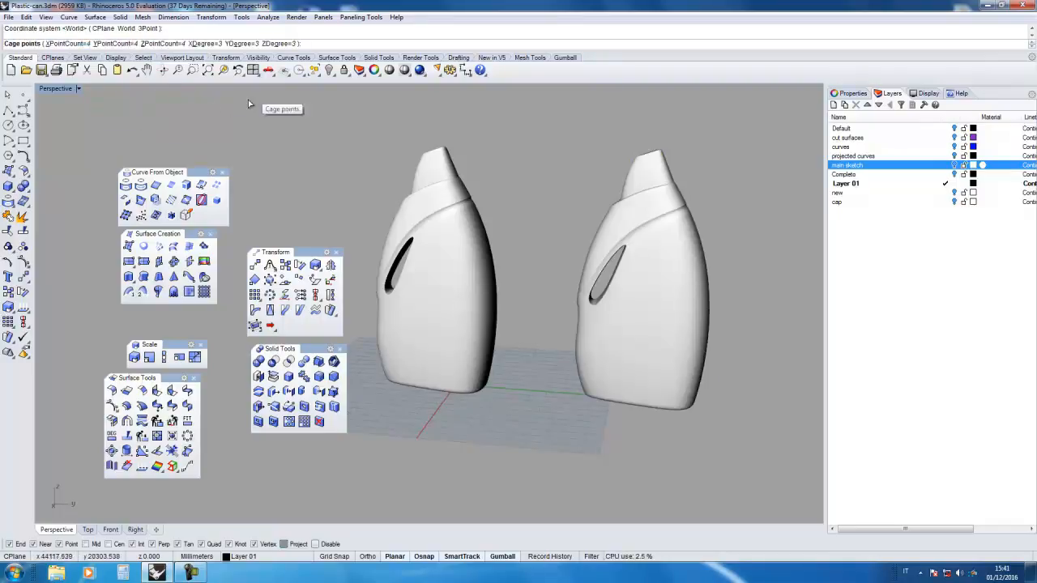
key("Return")
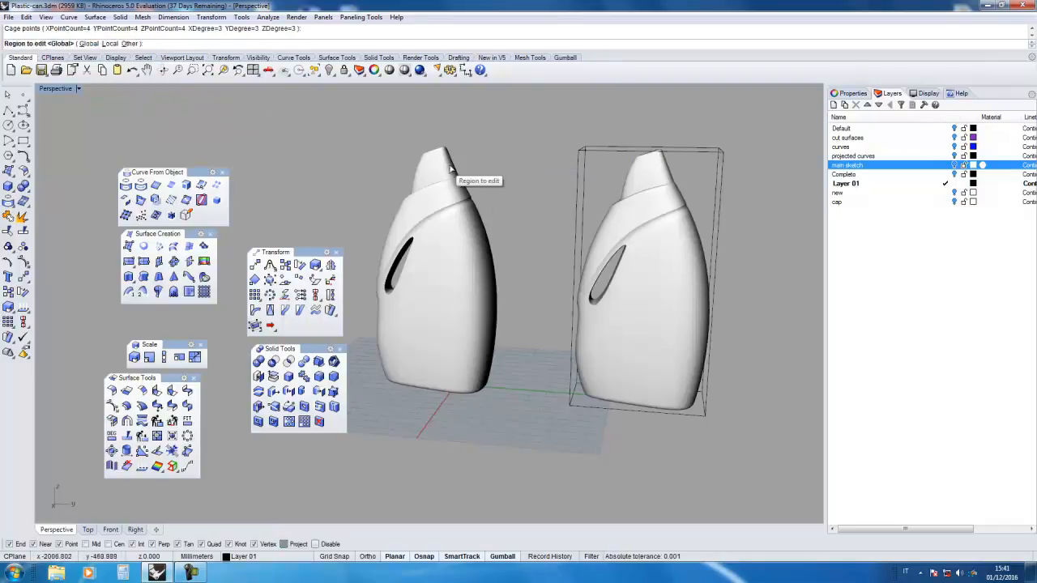
key("Return")
Select the cage's upper-middle row of control points and scale it narrower along the green axis
right_click_drag(759, 278, 545, 332)
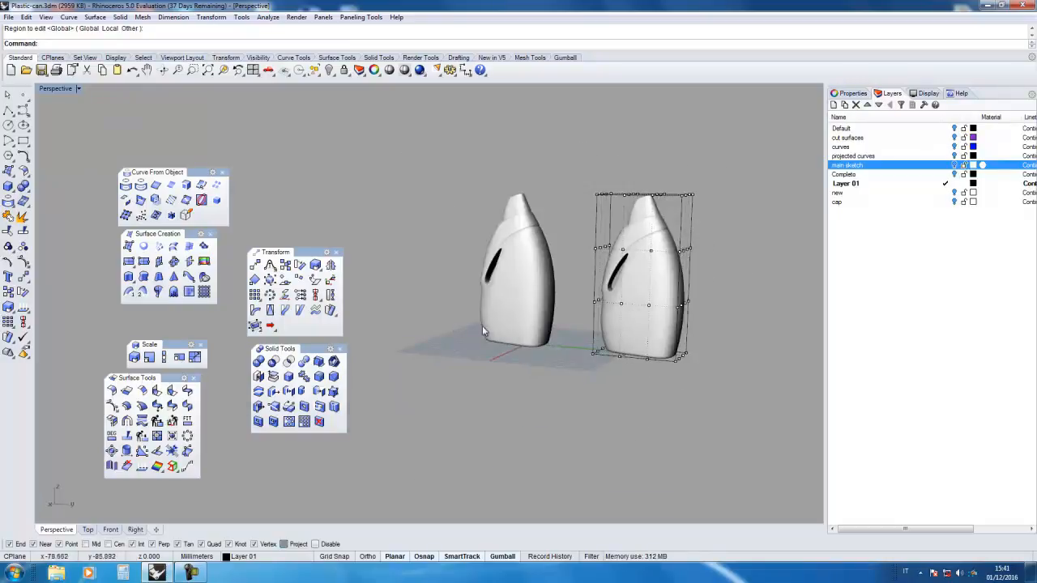
left_click_drag(568, 228, 695, 279)
scroll(622, 276, "up", 5)
right_click_drag(695, 280, 640, 328)
left_click_drag(641, 330, 516, 367)
right_click_drag(516, 367, 579, 311)
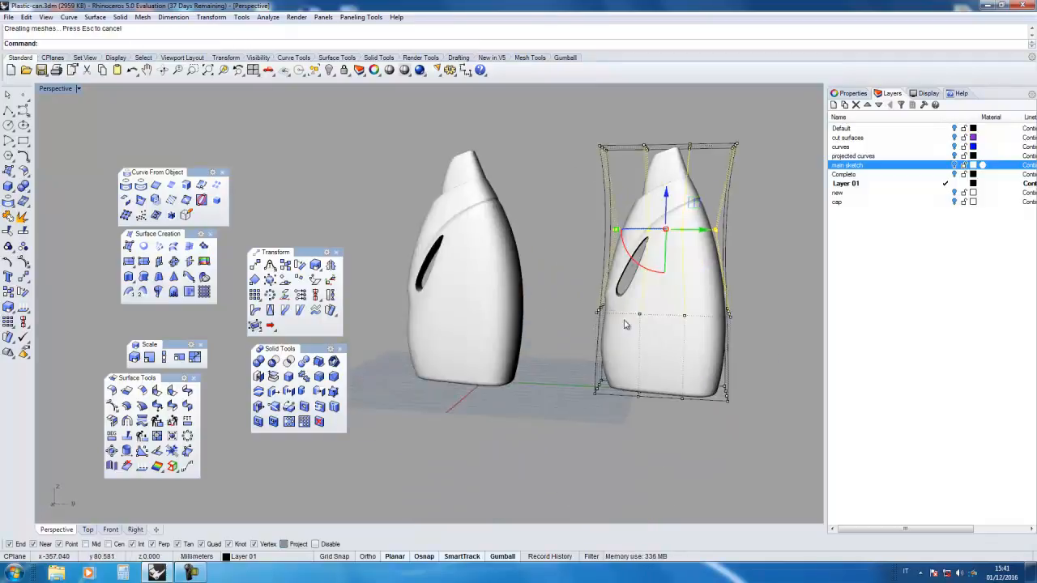
Move the cage's lower-middle and top control points on the side opposite the handle inward
left_click_drag(762, 292, 737, 338)
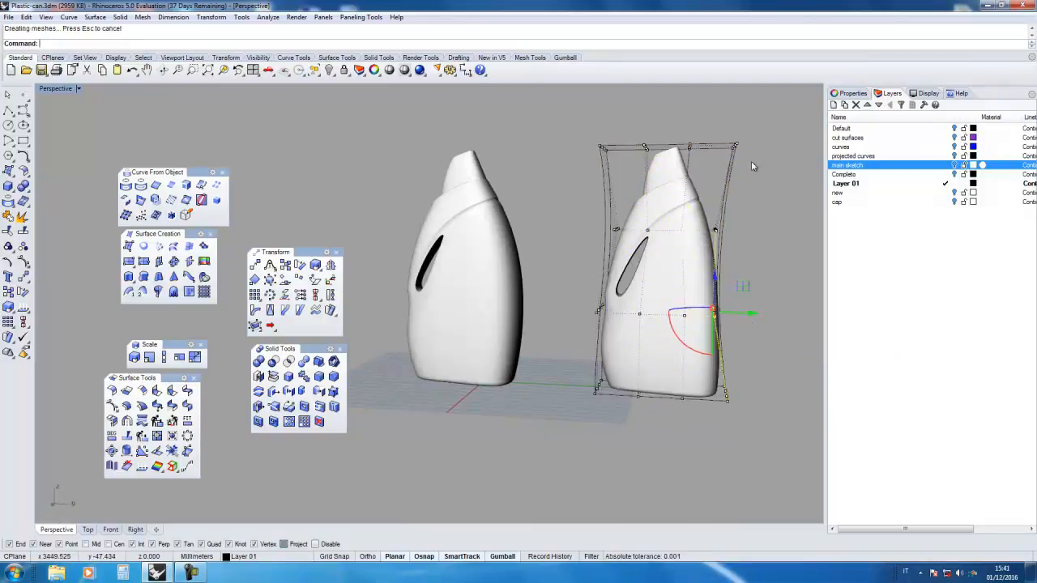
left_click_drag(766, 146, 727, 217)
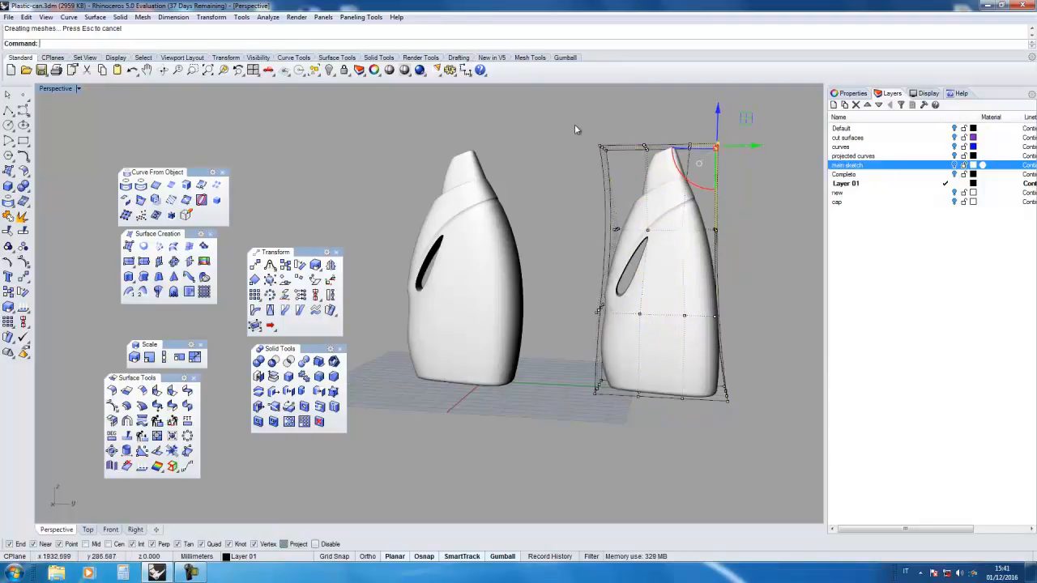
Select the cage's entire top layer of control points and shift it away from the handle side
left_click_drag(583, 131, 768, 179)
right_click_drag(693, 160, 703, 209)
left_click_drag(710, 215, 723, 222)
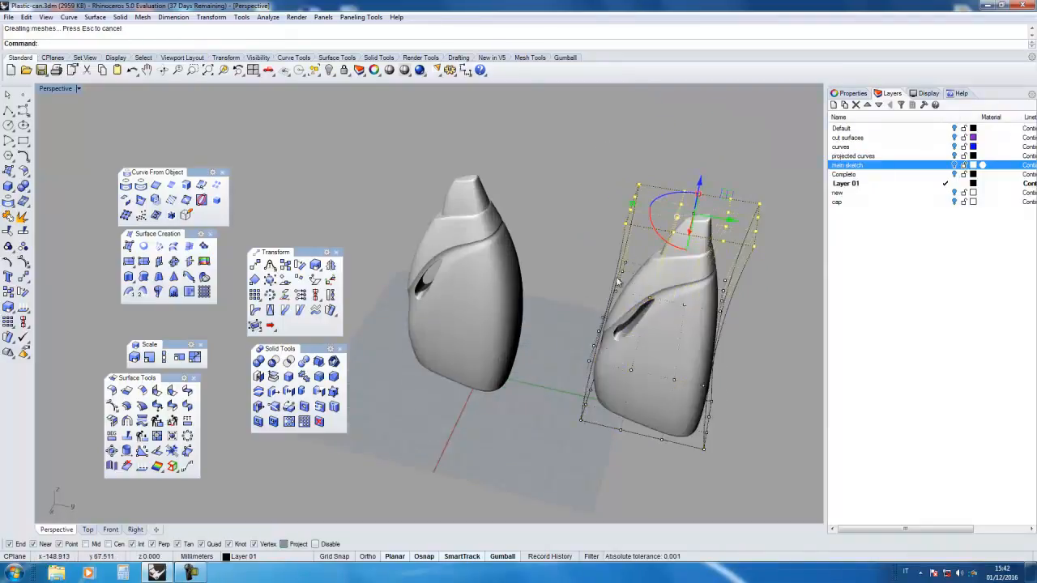
Move the cage's lower-middle and bottom control points on the handle side inward along the green axis
right_click_drag(589, 257, 576, 214)
left_click_drag(558, 276, 621, 330)
right_click_drag(604, 292, 601, 274)
left_click_drag(601, 274, 554, 299)
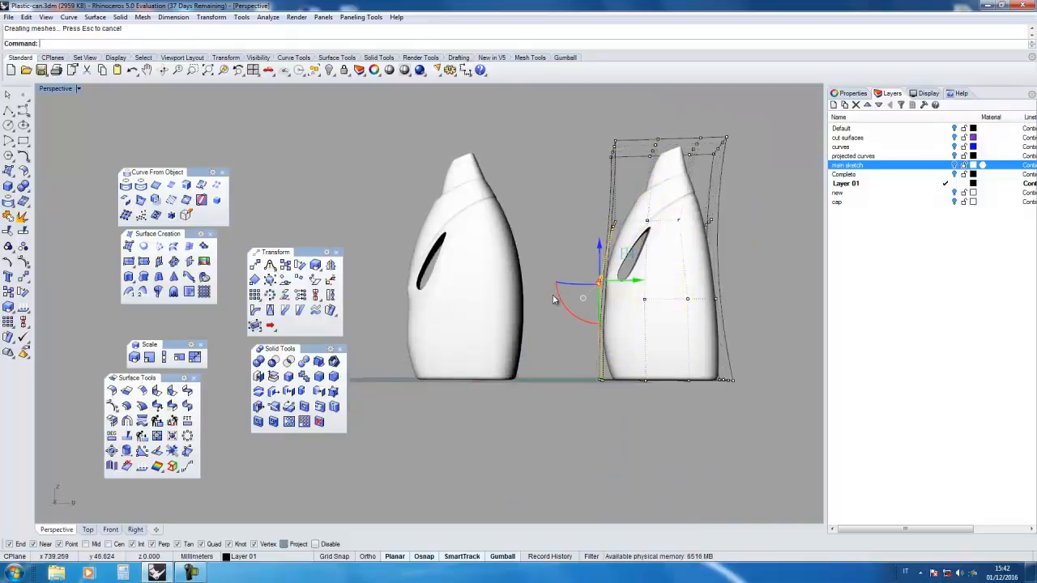
left_click_drag(638, 281, 535, 290)
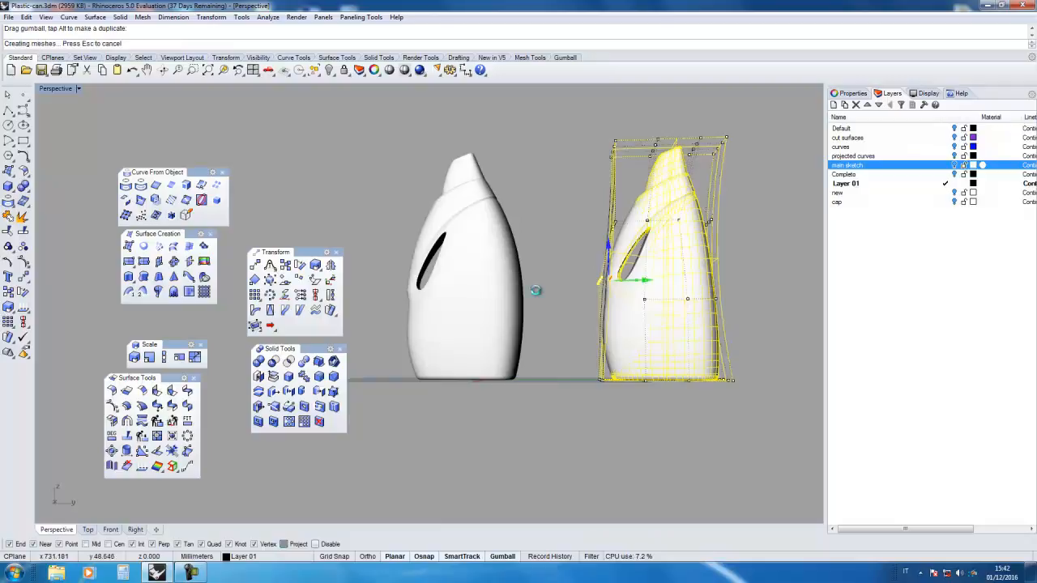
right_click_drag(572, 283, 600, 344)
left_click_drag(637, 382, 646, 383)
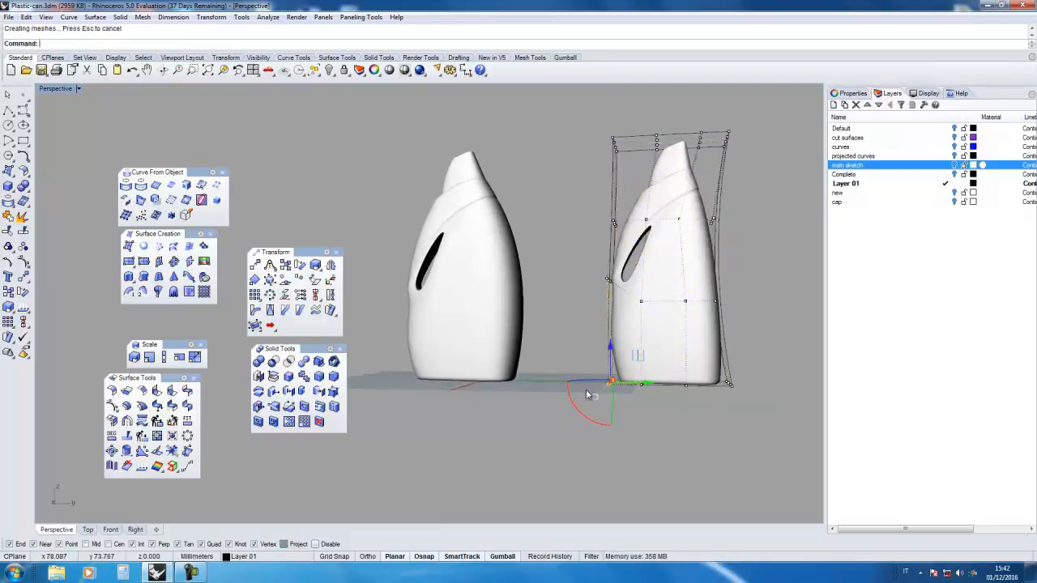
Shift the cage's bottom row of control points toward the handle side and its upper rows away from it
right_click_drag(667, 255, 669, 293)
left_click_drag(754, 360, 584, 416)
mouse_move(697, 403)
left_mouse_down()
mouse_move(648, 333)
mouse_move(695, 395)
left_mouse_up()
left_click_drag(577, 114, 723, 236)
left_click_drag(711, 194, 720, 174)
Turn off the cage's control points and delete the cage around the reshaped can
right_click_drag(473, 259, 469, 238)
key("Escape")
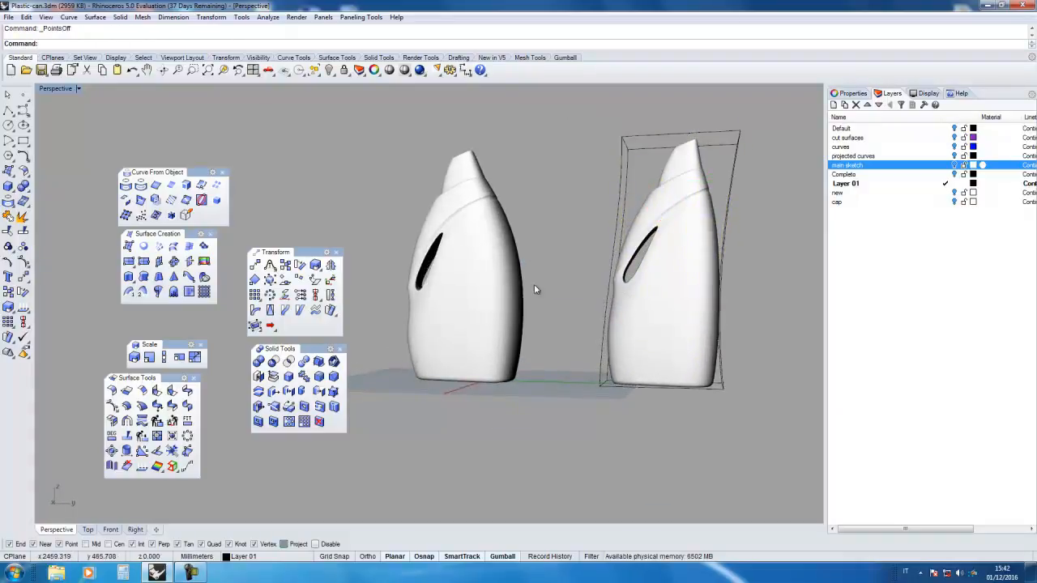
left_click(631, 163)
key("Delete")
Close the floating Transform, Curve From Object and Solid Tools palettes to clear the view of both cans
right_click_drag(628, 258, 690, 205)
double_click(56, 89)
scroll(544, 321, "down", 5)
double_click(456, 92)
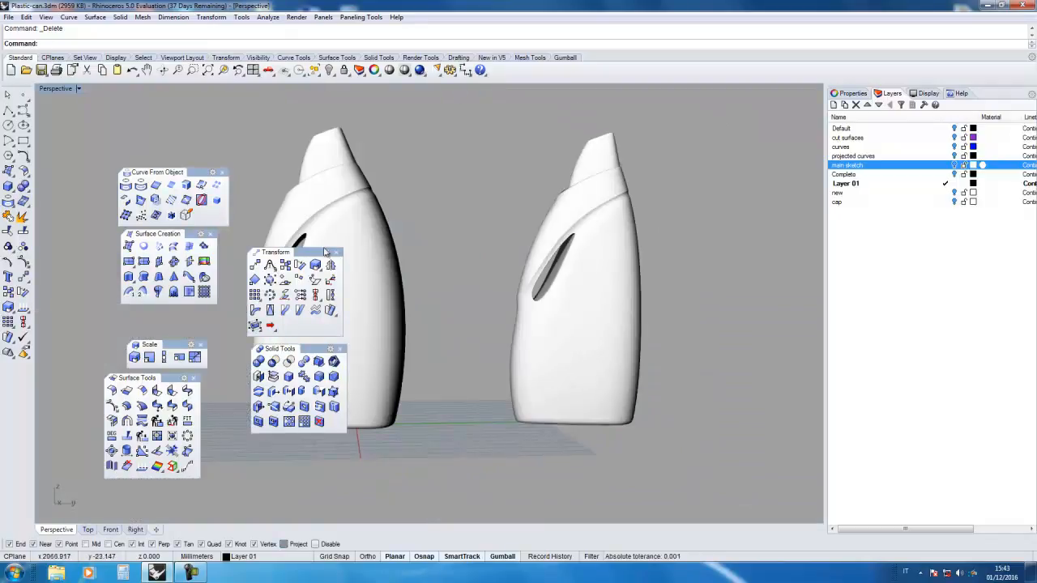
left_click(339, 252)
left_click(223, 172)
left_click(341, 348)
right_click_drag(466, 300, 536, 308)
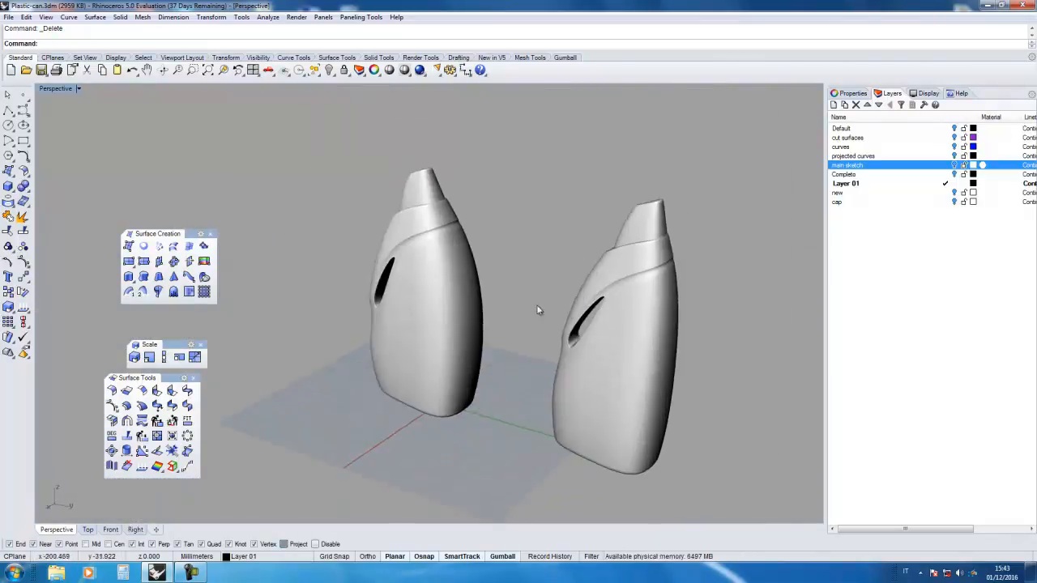
left_click(193, 574)
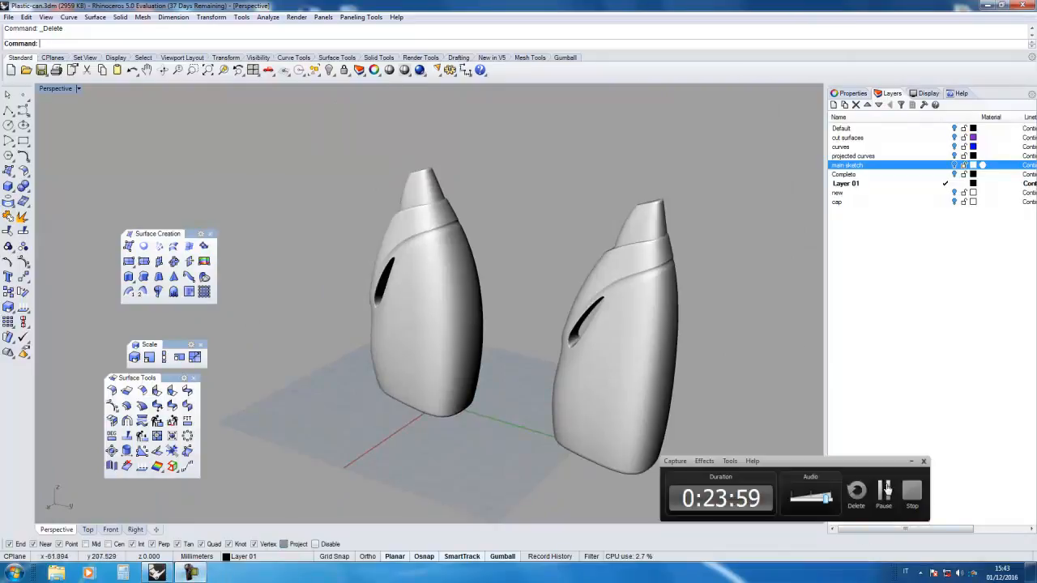